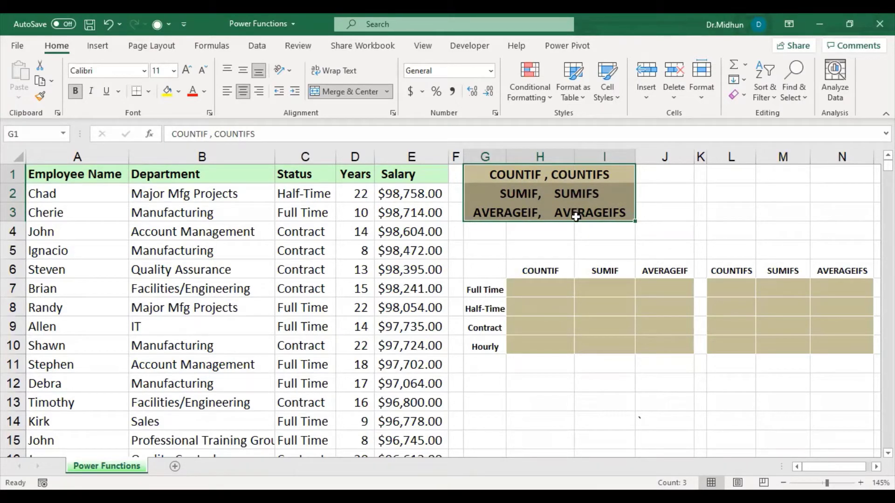
- Review the list of functions in G1:G3: COUNTIF/COUNTIFS, SUMIF/SUMIFS and AVERAGEIF/AVERAGEIFS
{"action": "left_click", "coordinate": [529, 174]}
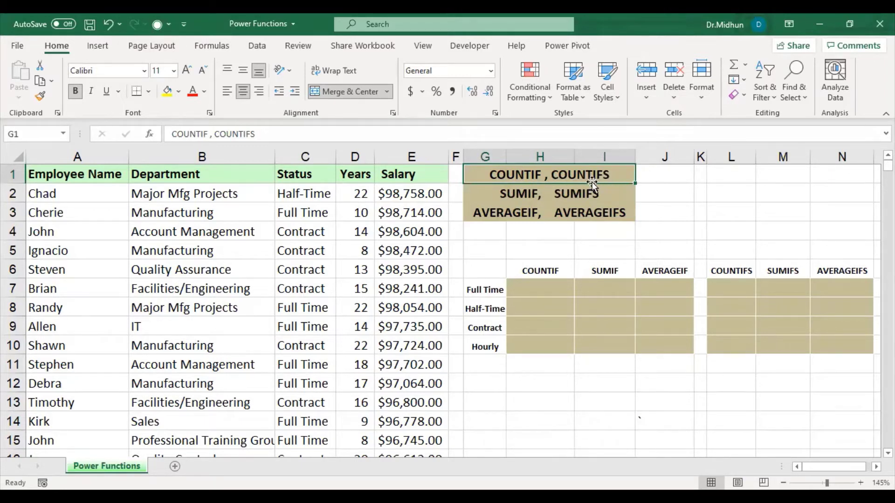
{"action": "left_click", "coordinate": [548, 195]}
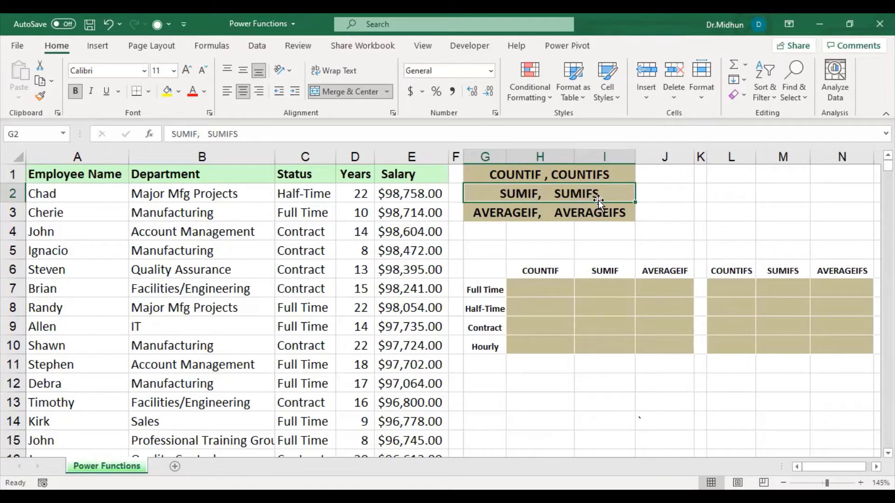
{"action": "left_click", "coordinate": [526, 211]}
{"action": "left_click", "coordinate": [516, 195]}
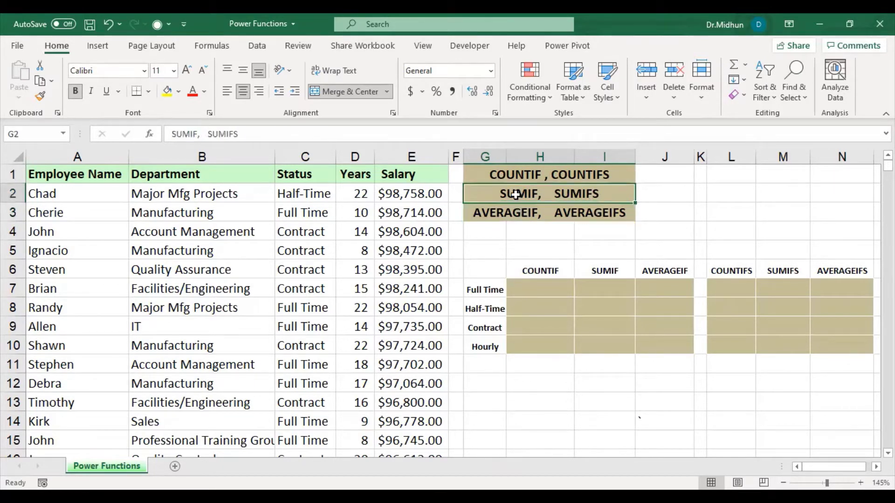
{"action": "left_click", "coordinate": [510, 214]}
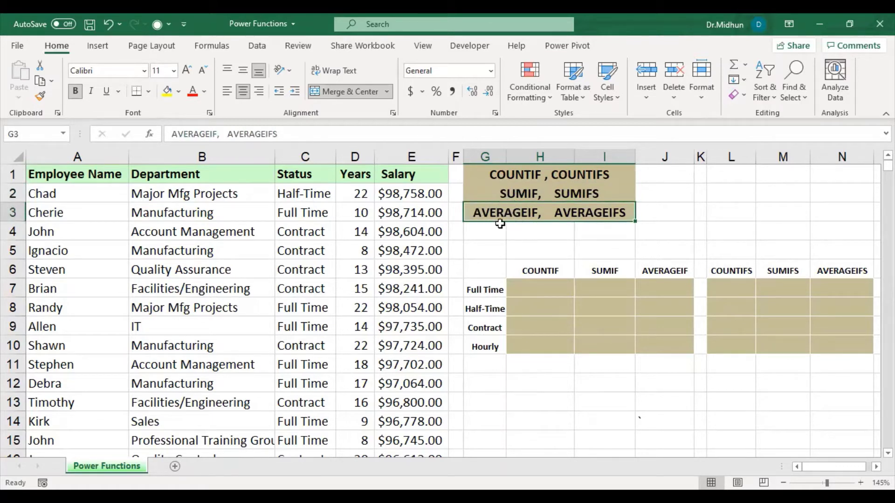
{"action": "left_click", "coordinate": [511, 192]}
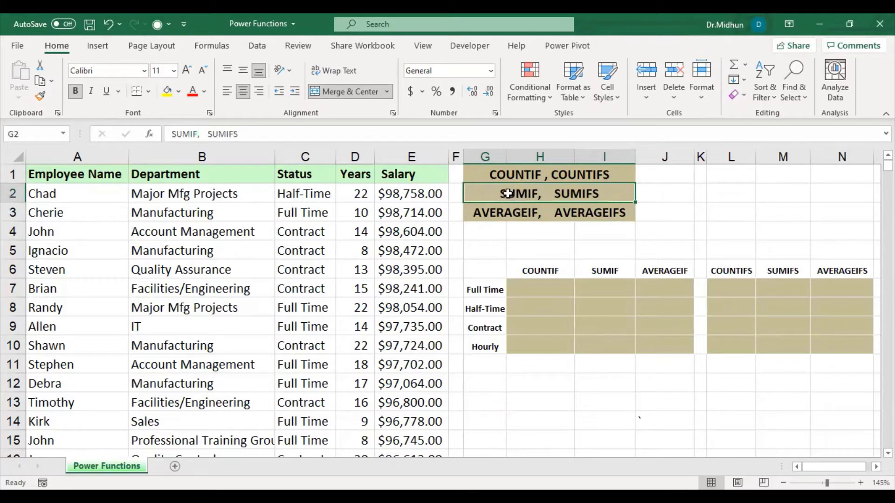
{"action": "left_click", "coordinate": [507, 209]}
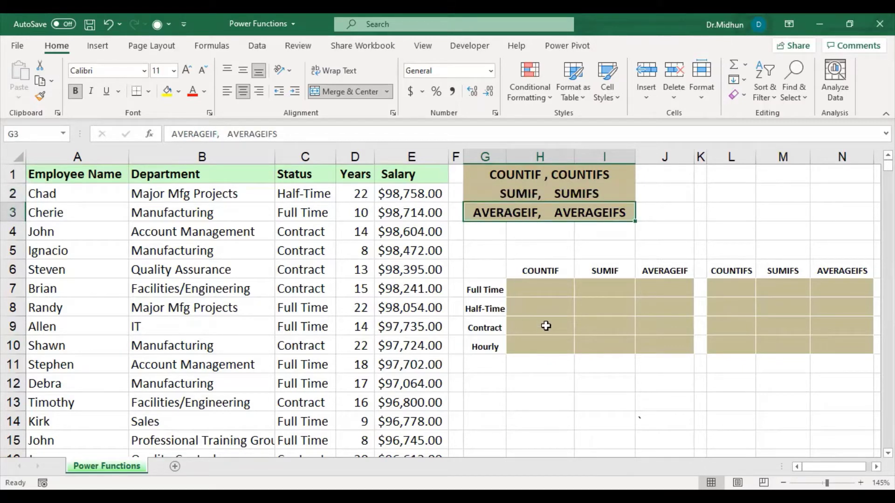
- Examine the extent of the employee data in columns A to E, from the header to the last record, and return to A1
{"action": "left_click", "coordinate": [100, 155]}
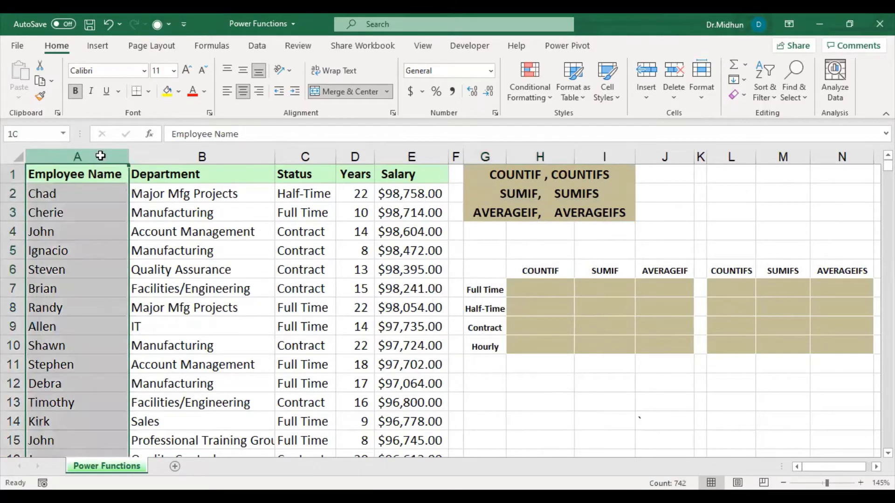
{"action": "left_click_drag", "start_coordinate": [146, 161], "coordinate": [261, 157]}
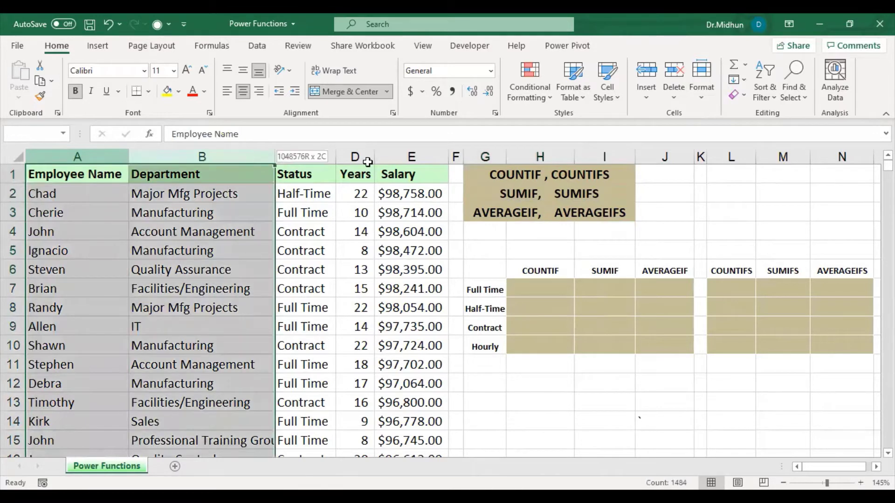
{"action": "left_click_drag", "start_coordinate": [396, 166], "coordinate": [367, 293]}
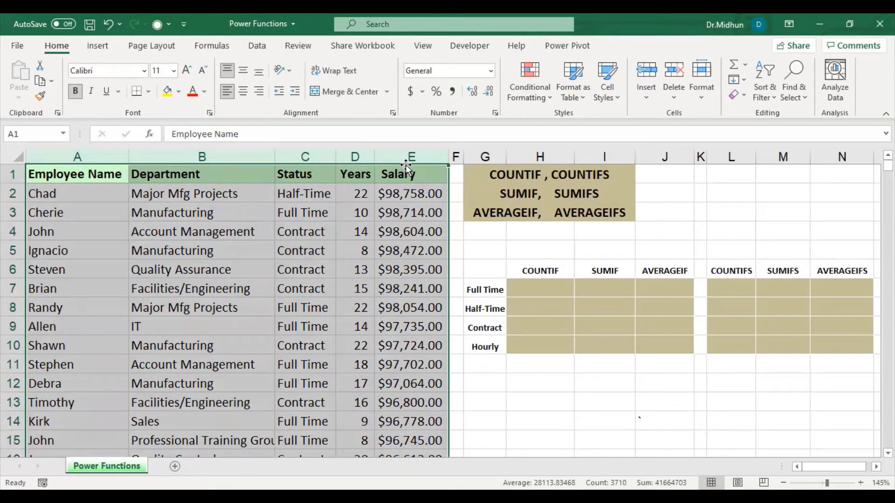
{"action": "left_click", "coordinate": [95, 195]}
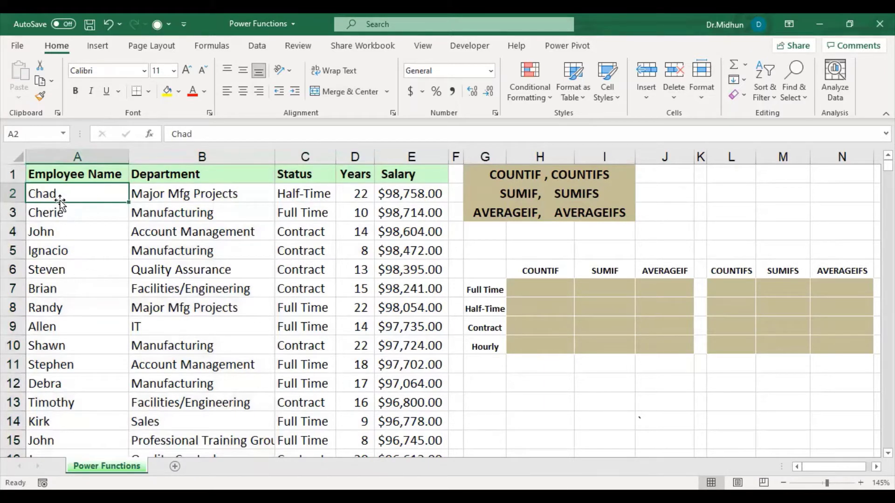
{"action": "double_click", "coordinate": [87, 203]}
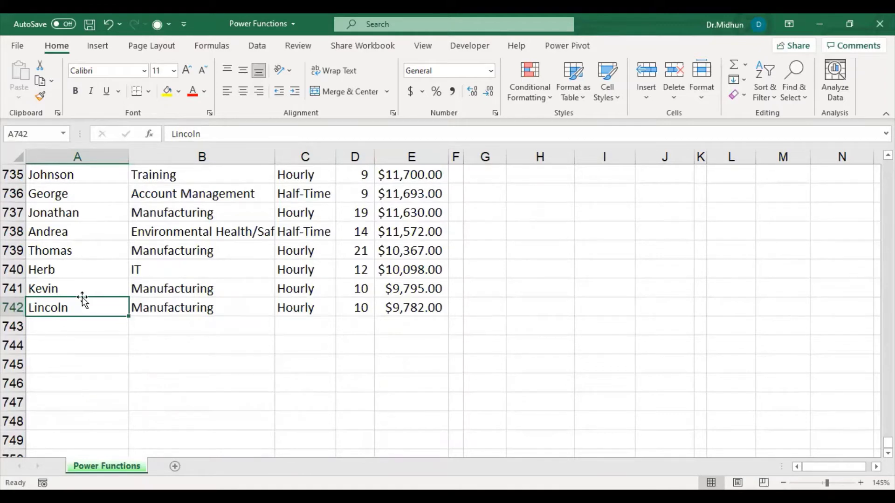
{"action": "key", "text": "ctrl+Home"}
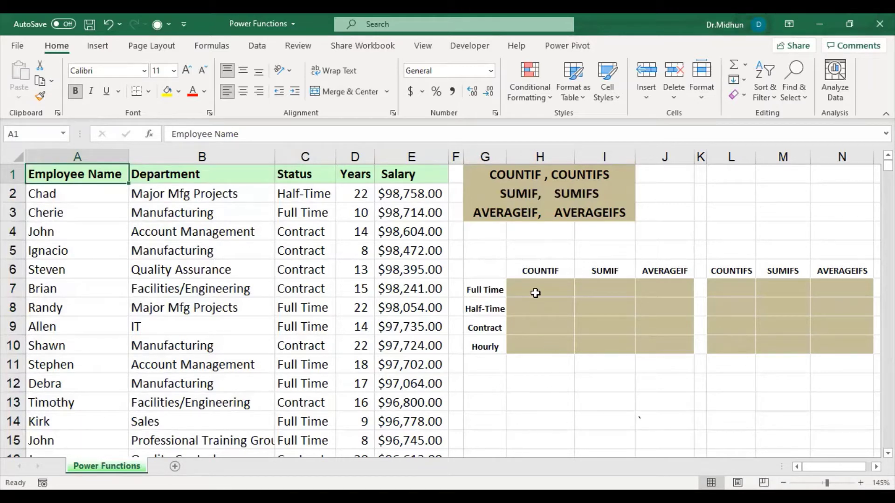
- Examine the two empty summary grids, H7:J10 and L7:N10, and their status criteria in G7:G10
{"action": "left_click", "coordinate": [535, 291]}
{"action": "left_click_drag", "start_coordinate": [535, 290], "coordinate": [646, 340]}
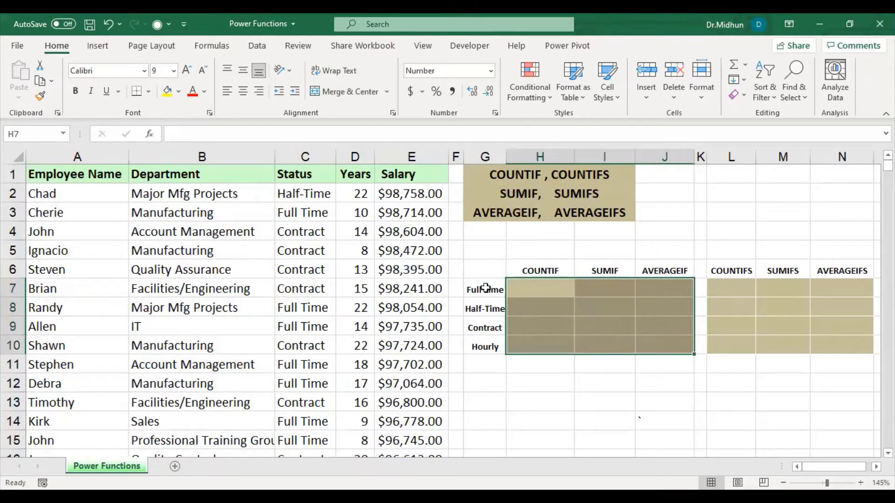
{"action": "left_click_drag", "start_coordinate": [485, 289], "coordinate": [489, 343]}
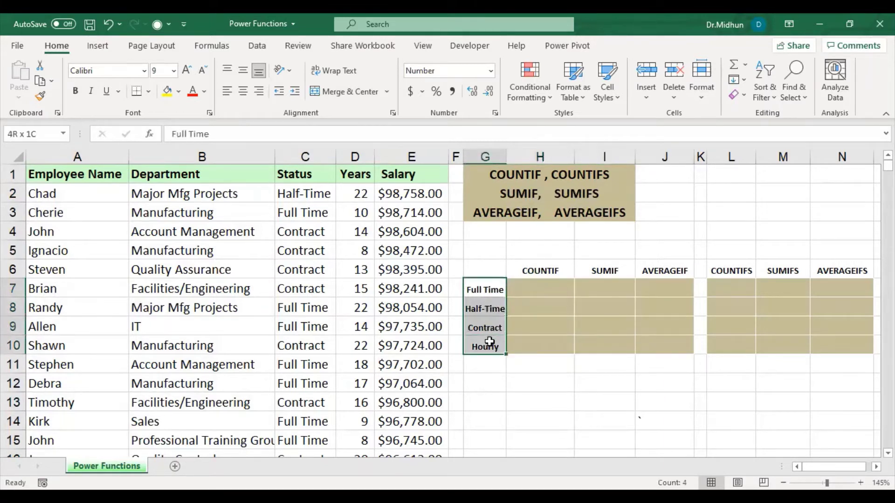
{"action": "left_click_drag", "start_coordinate": [740, 290], "coordinate": [835, 335]}
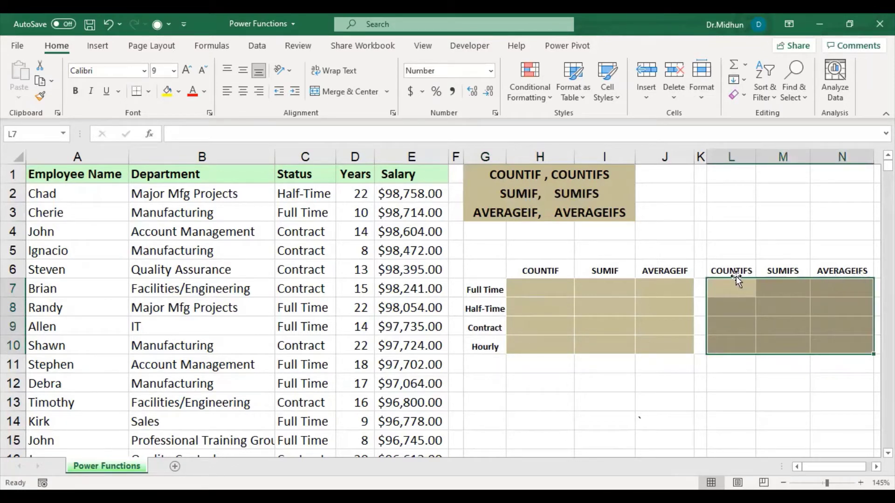
{"action": "left_click_drag", "start_coordinate": [485, 290], "coordinate": [488, 343]}
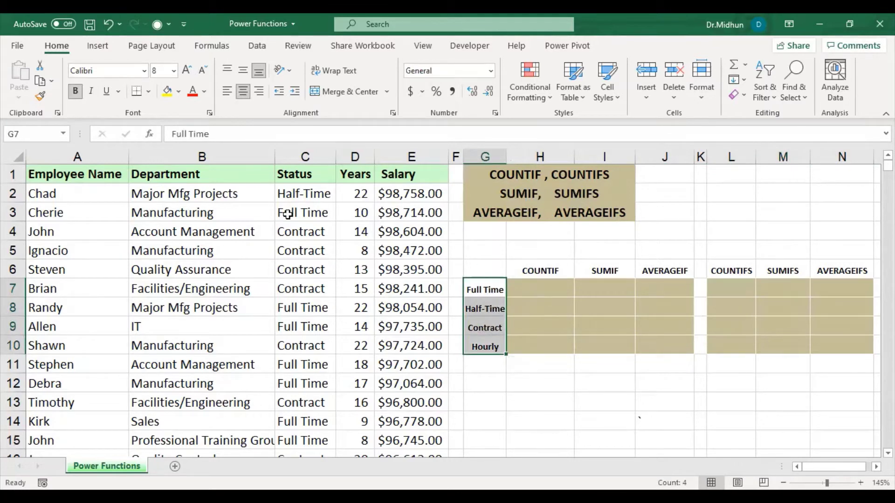
{"action": "left_click", "coordinate": [496, 264]}
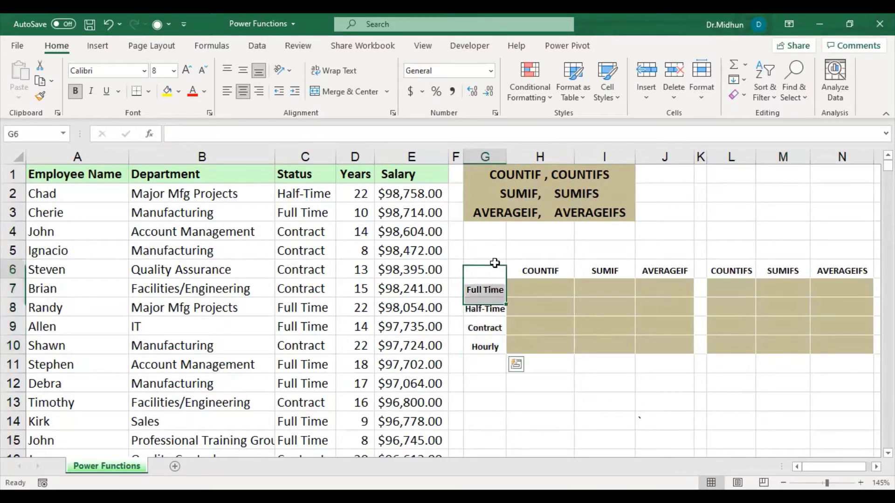
- Inspect the Employee Name, Department, Status, Years and Salary columns one by one
{"action": "left_click", "coordinate": [80, 157]}
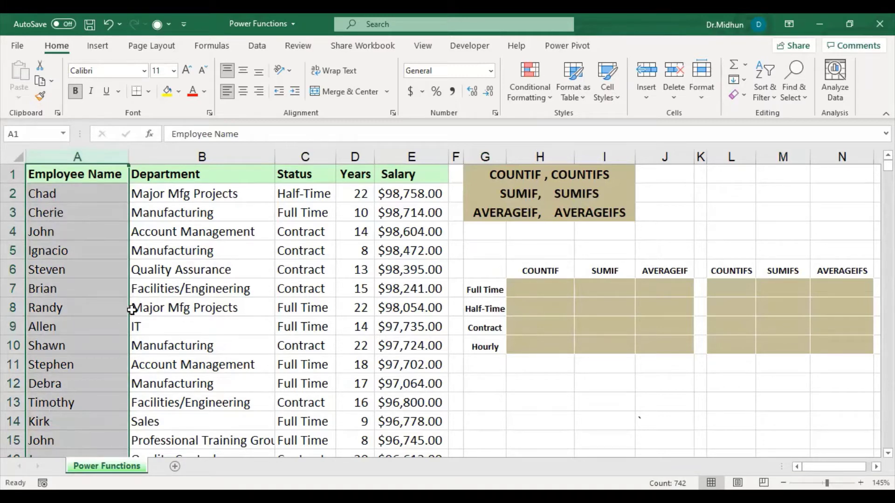
{"action": "left_click", "coordinate": [176, 160]}
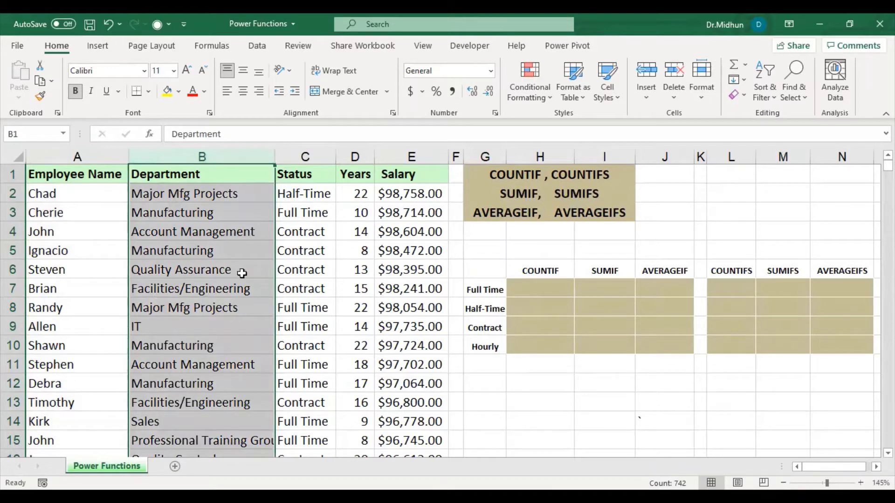
{"action": "left_click", "coordinate": [302, 155]}
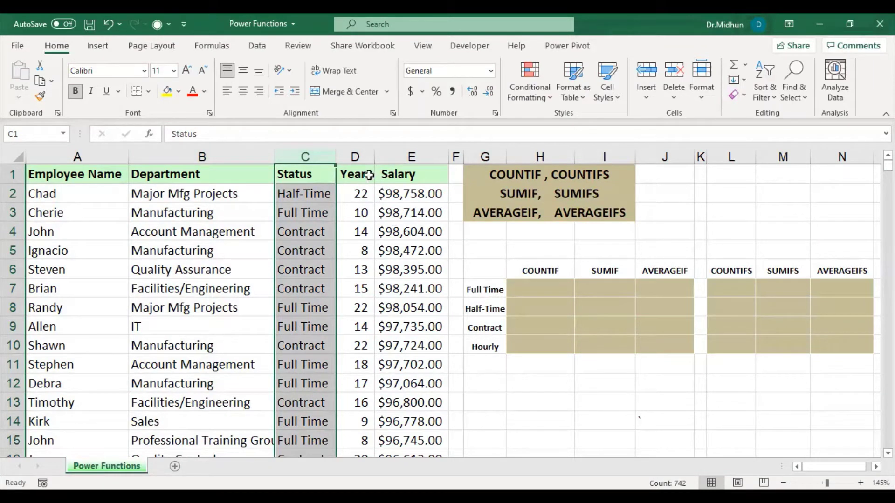
{"action": "left_click", "coordinate": [356, 157]}
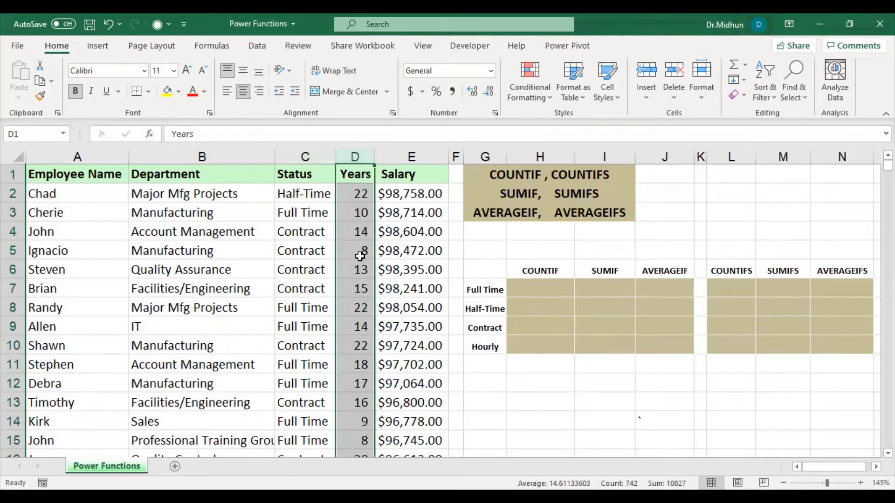
{"action": "left_click", "coordinate": [411, 157]}
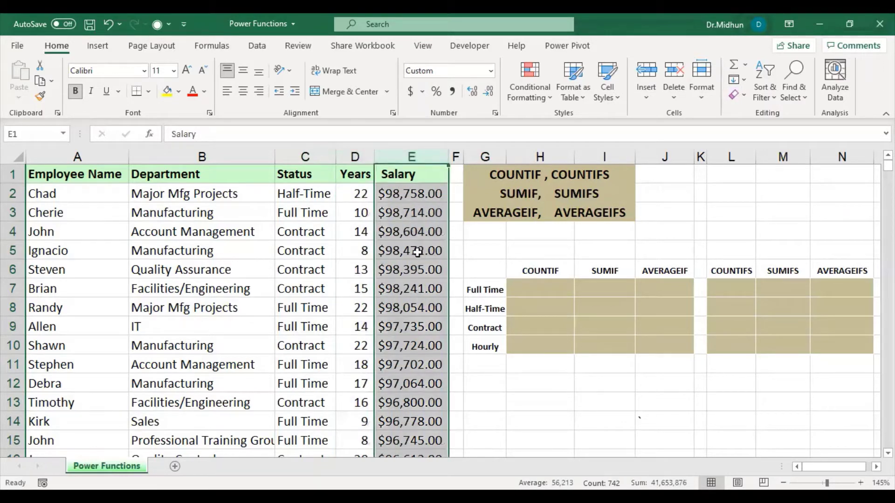
- Count the Full Time employees in H7 with the formula =COUNTIF(C:C,G7)
{"action": "left_click", "coordinate": [520, 289]}
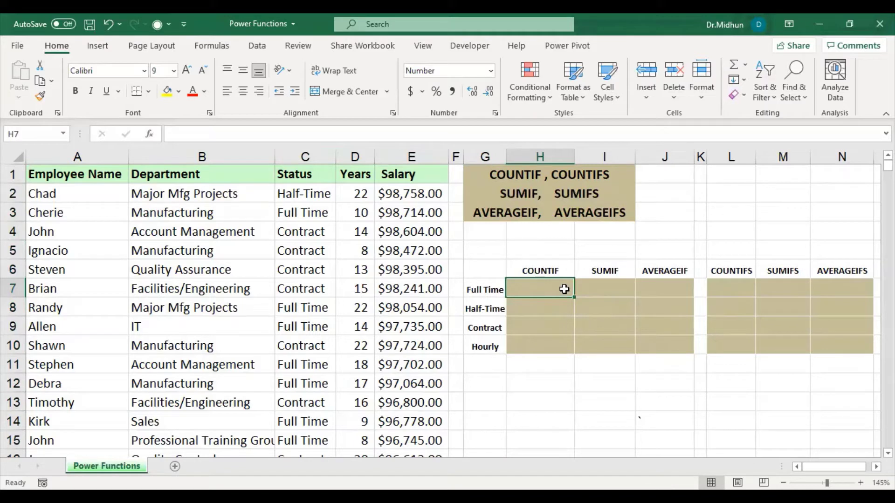
{"action": "type", "text": "="}
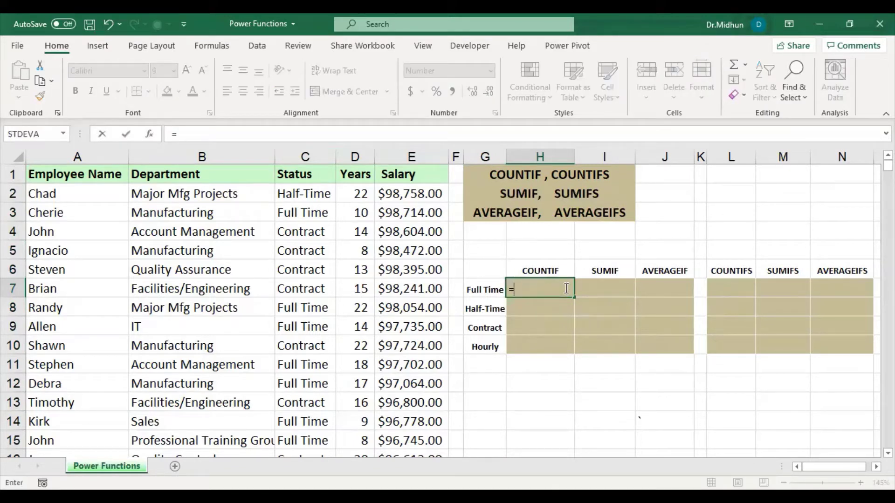
{"action": "type", "text": "COU"}
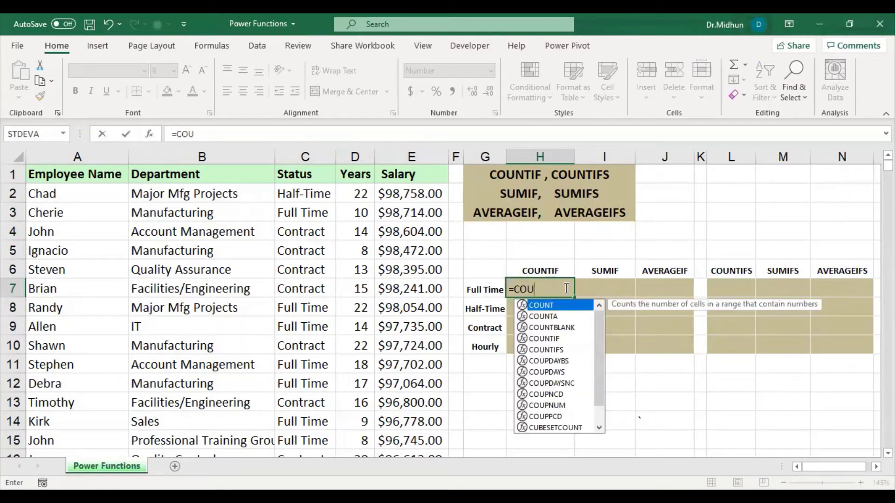
{"action": "type", "text": "N"}
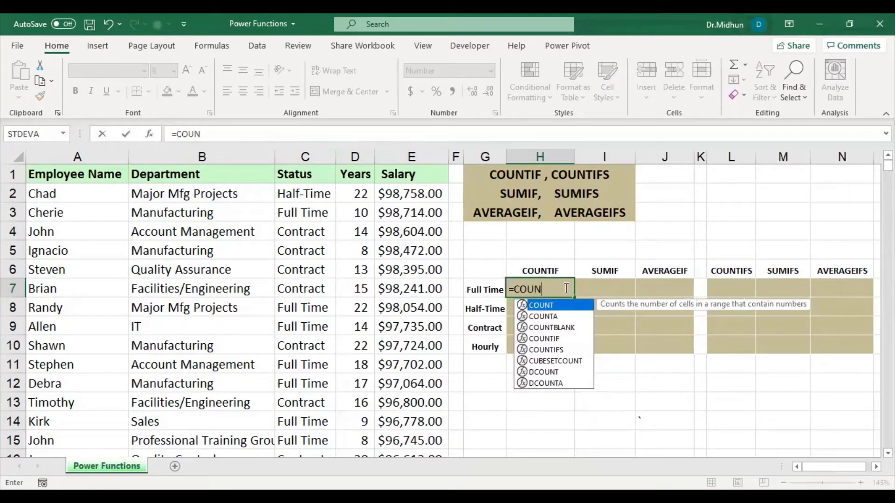
{"action": "left_click", "coordinate": [565, 339]}
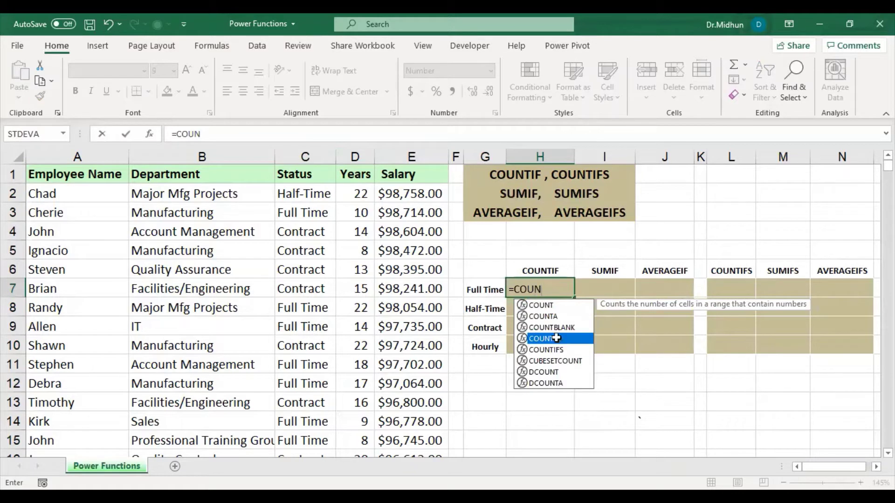
{"action": "key", "text": "Tab"}
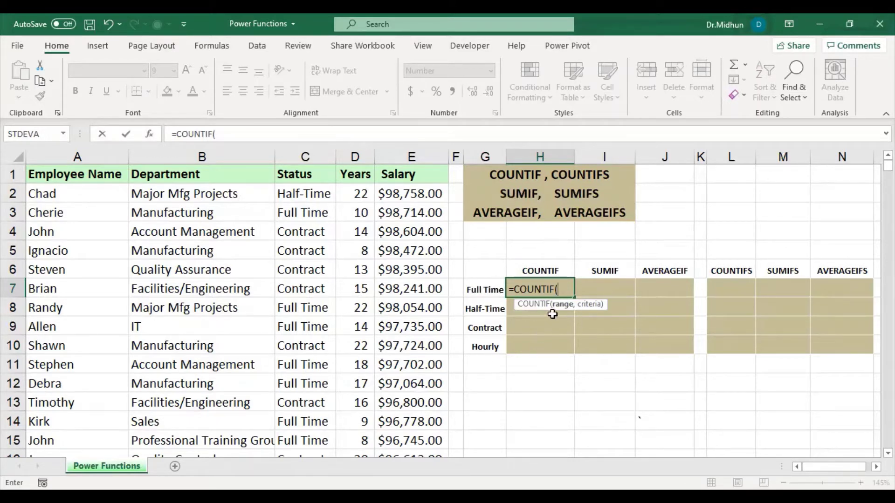
{"action": "left_click", "coordinate": [325, 153]}
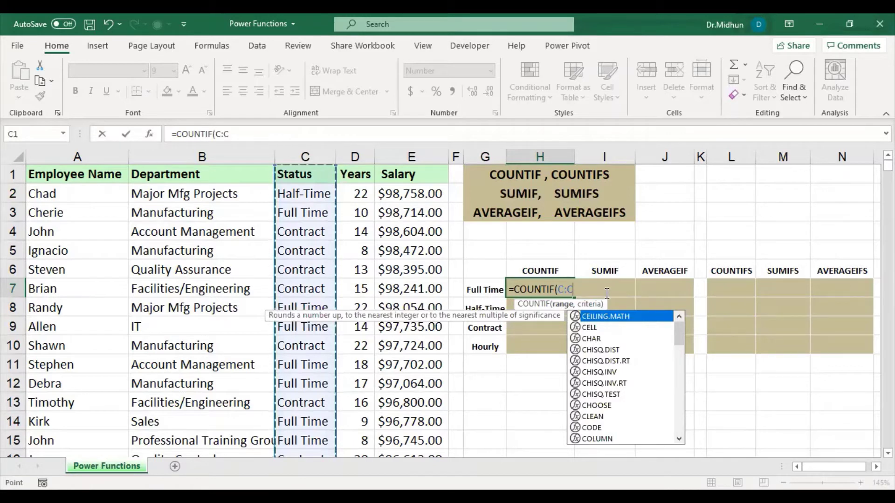
{"action": "type", "text": ","}
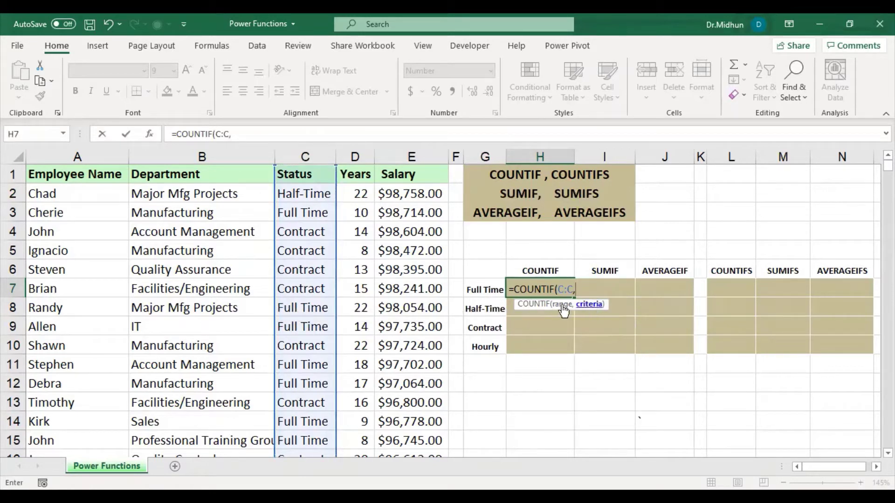
{"action": "left_click", "coordinate": [490, 288]}
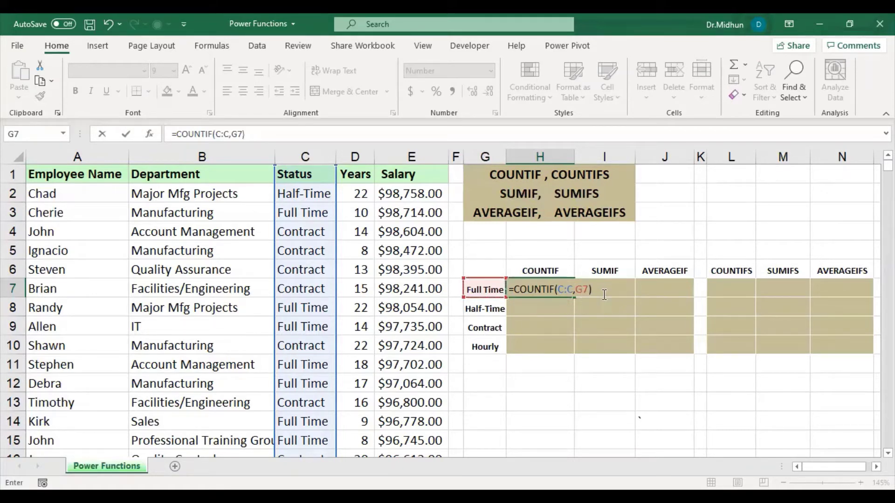
{"action": "key", "text": "Return"}
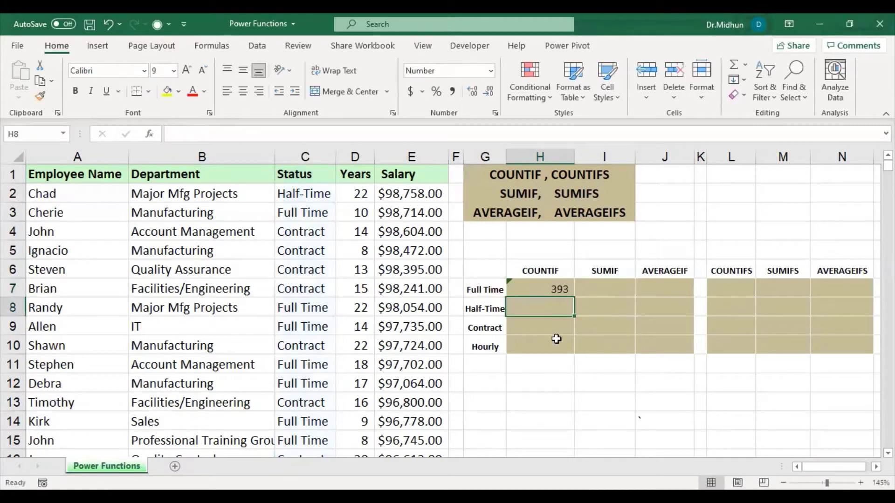
- Check the remaining status criteria Half-Time, Contract and Hourly in G8:G10
{"action": "left_click", "coordinate": [478, 310]}
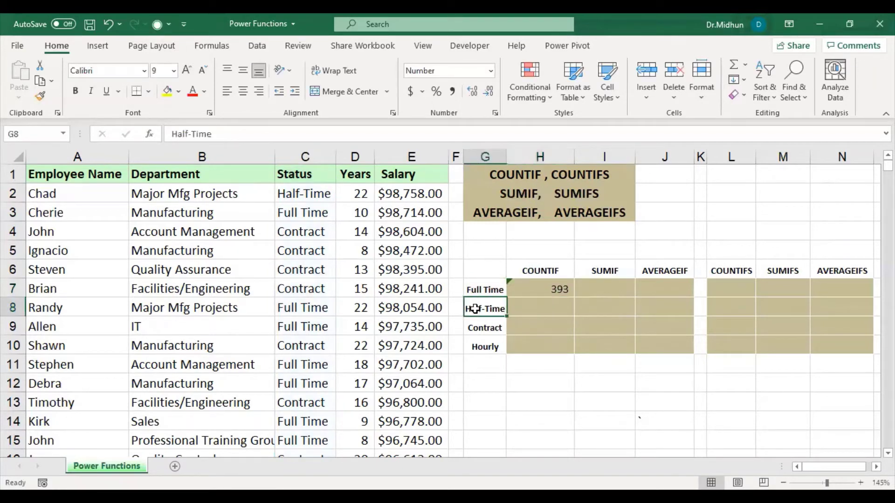
{"action": "left_click", "coordinate": [485, 330]}
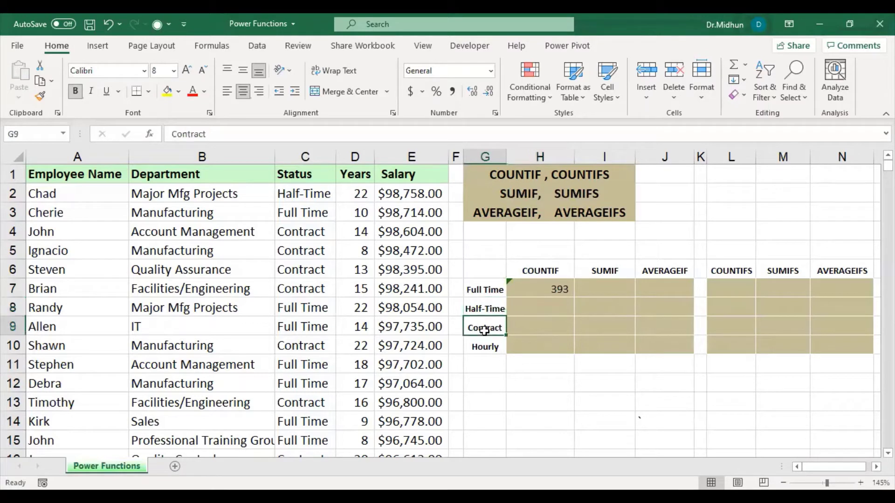
{"action": "left_click", "coordinate": [487, 349]}
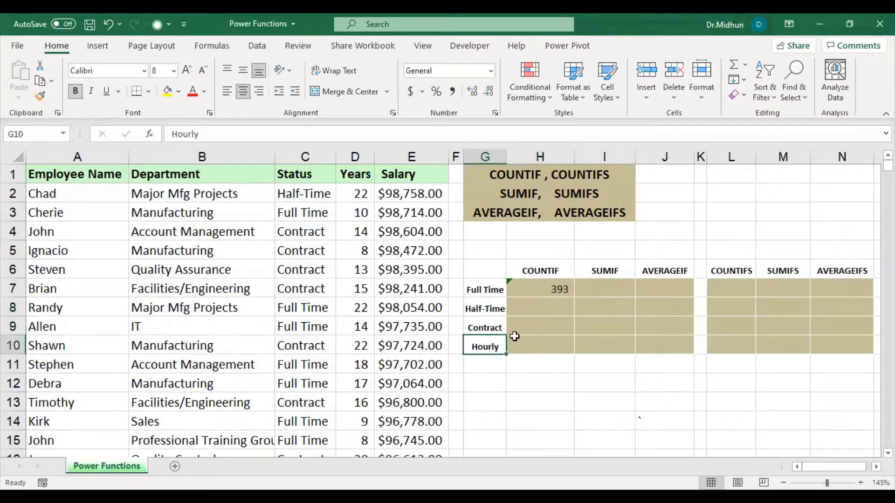
- Copy the COUNTIF formula from H7 down through H10 for the Half-Time, Contract and Hourly statuses
{"action": "left_click", "coordinate": [545, 290]}
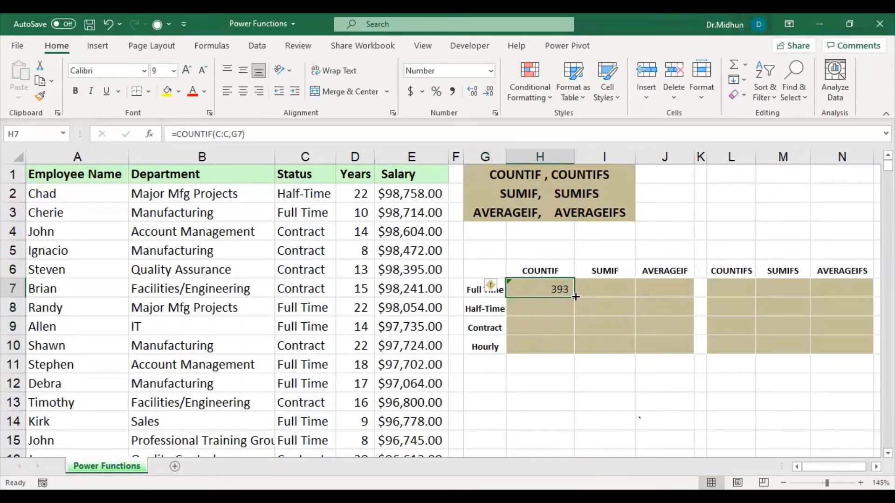
{"action": "double_click", "coordinate": [574, 299]}
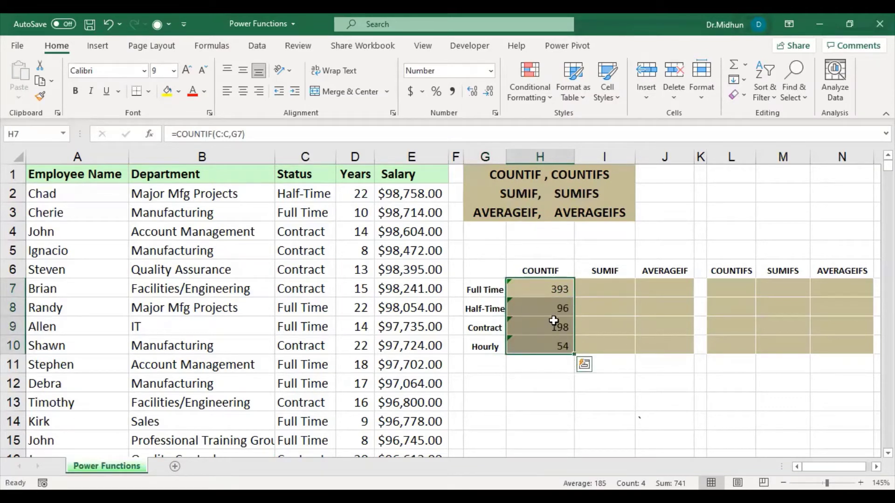
{"action": "left_click", "coordinate": [549, 296]}
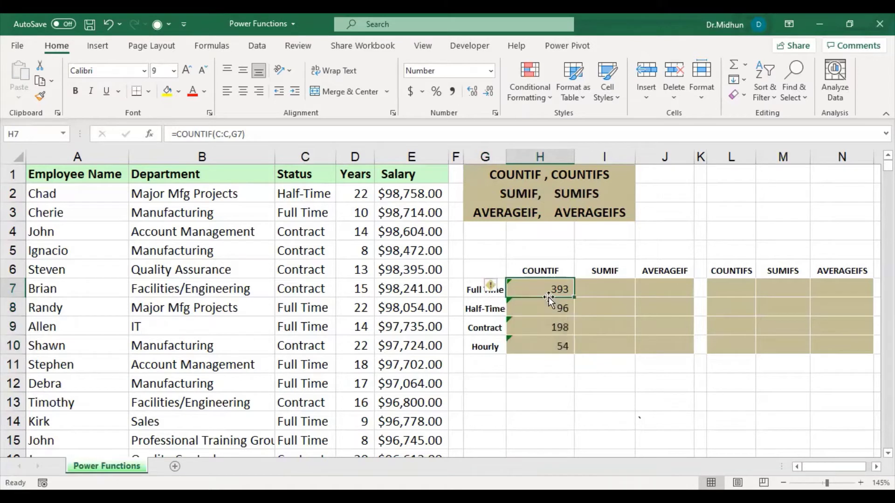
- Count the Full Time employees with at least 16 years in L7 using =COUNTIFS(C:C,G7,D:D,">=16")
{"action": "left_click", "coordinate": [734, 298]}
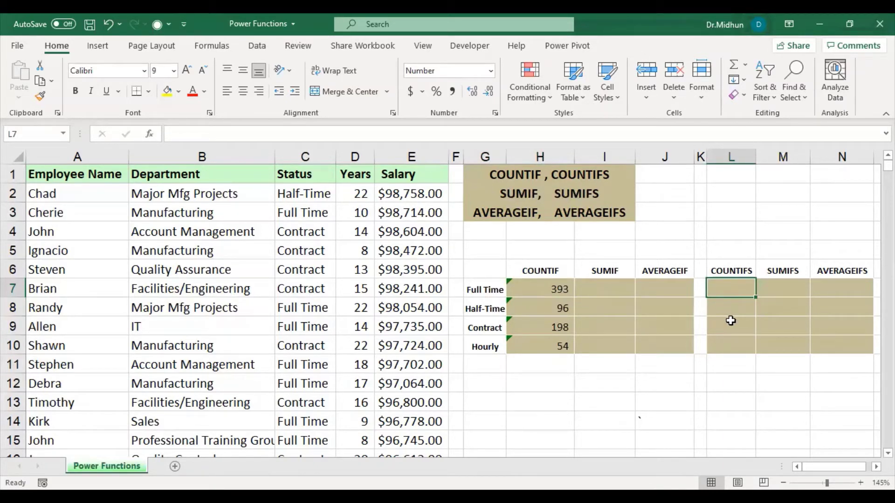
{"action": "type", "text": "="}
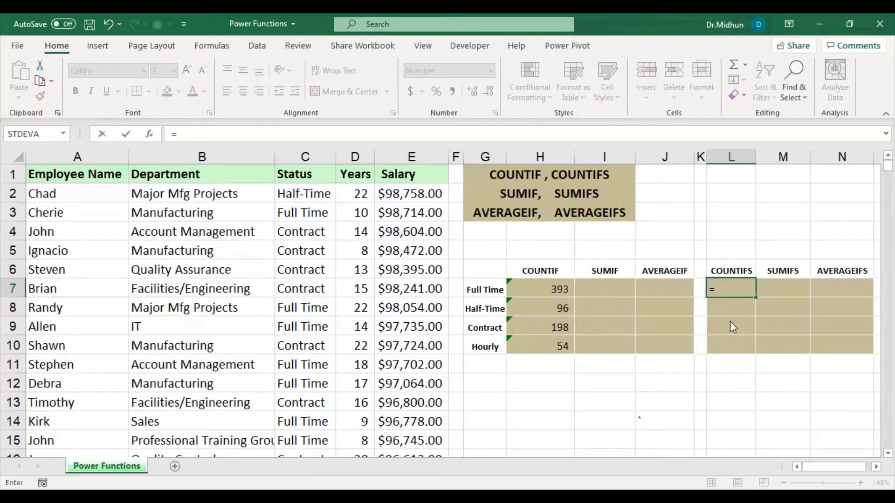
{"action": "type", "text": "COUNTIF"}
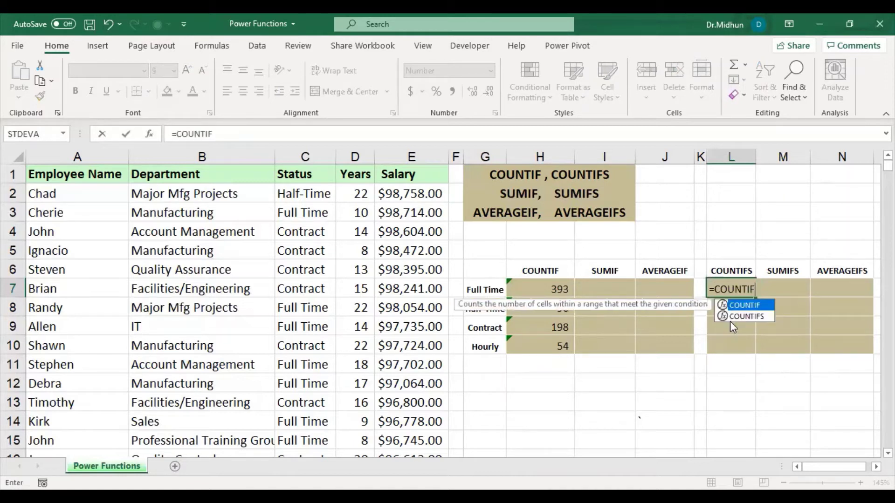
{"action": "left_click", "coordinate": [739, 315]}
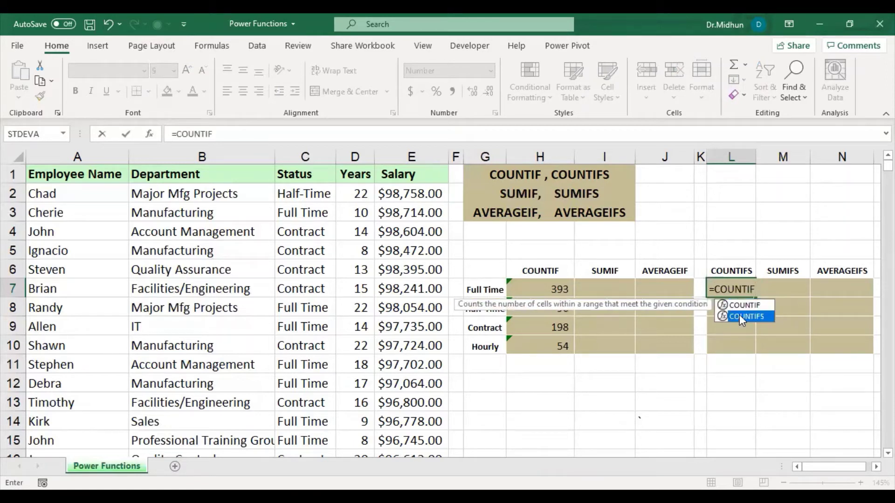
{"action": "double_click", "coordinate": [739, 315]}
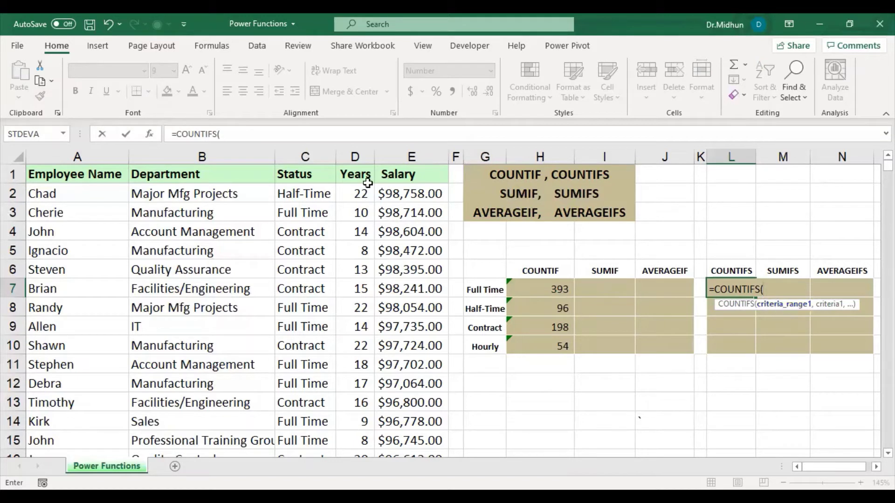
{"action": "left_click", "coordinate": [310, 158]}
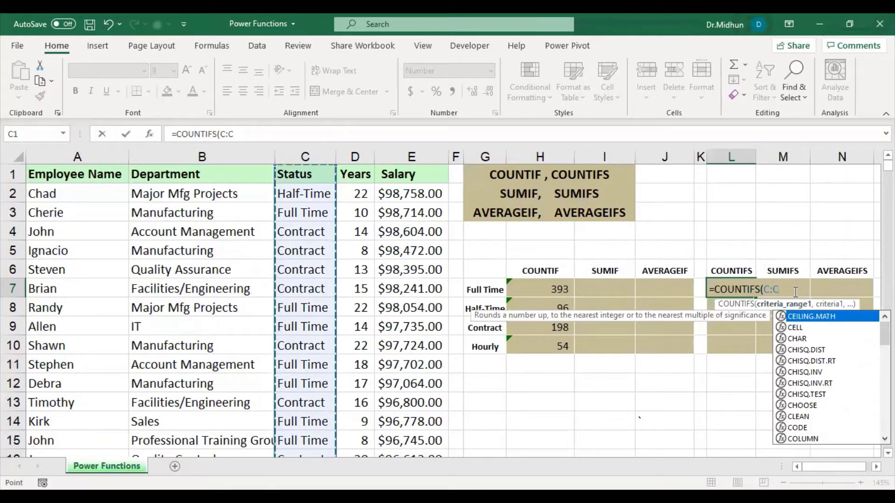
{"action": "type", "text": ","}
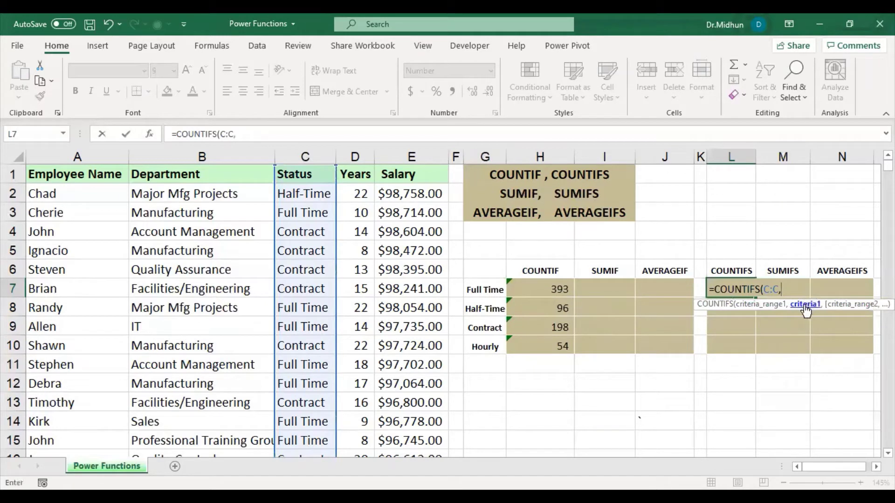
{"action": "left_click", "coordinate": [491, 291]}
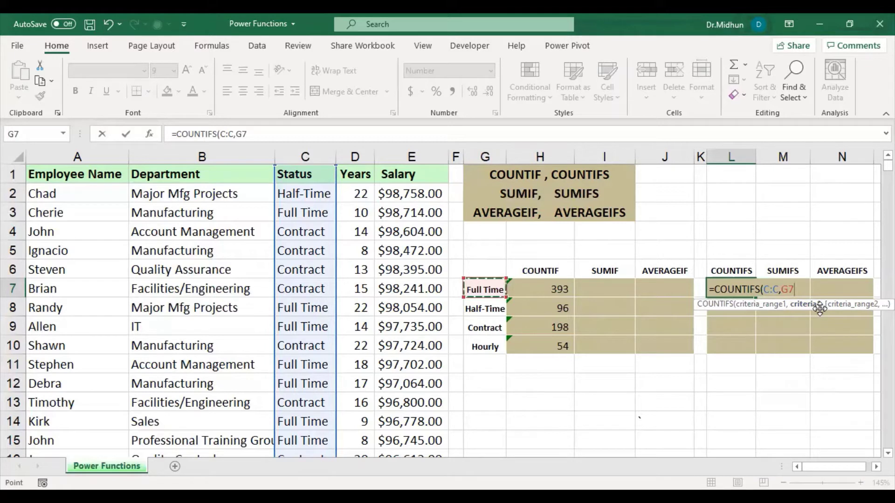
{"action": "type", "text": ","}
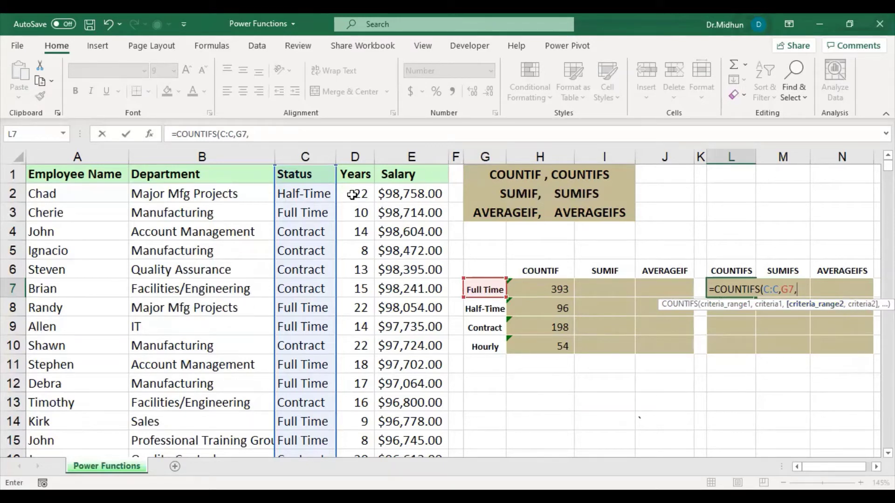
{"action": "left_click", "coordinate": [368, 157]}
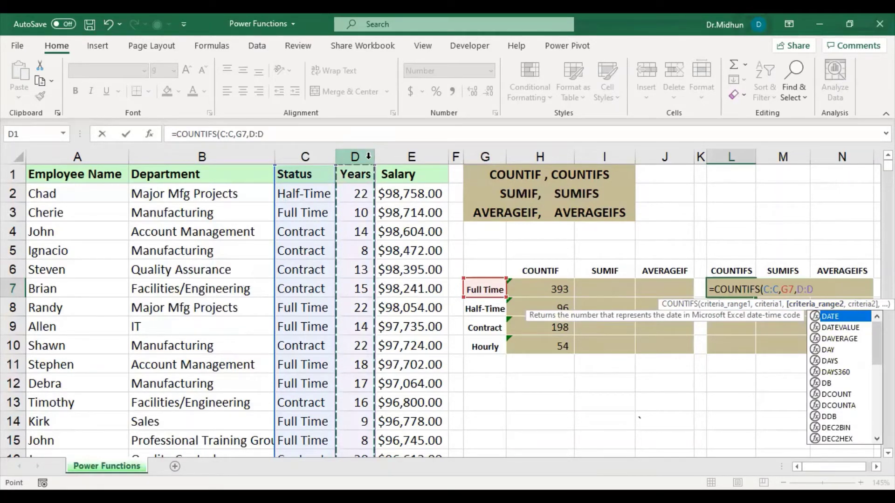
{"action": "type", "text": ","}
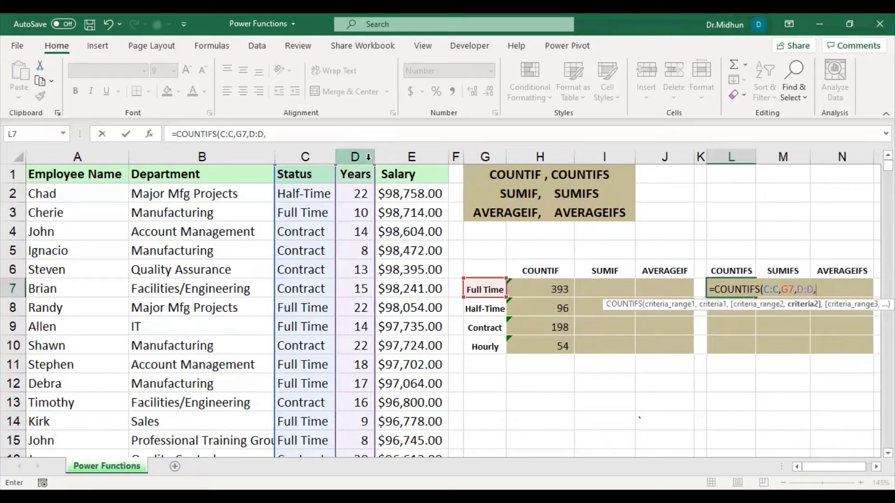
{"action": "type", "text": "\">=16\")"}
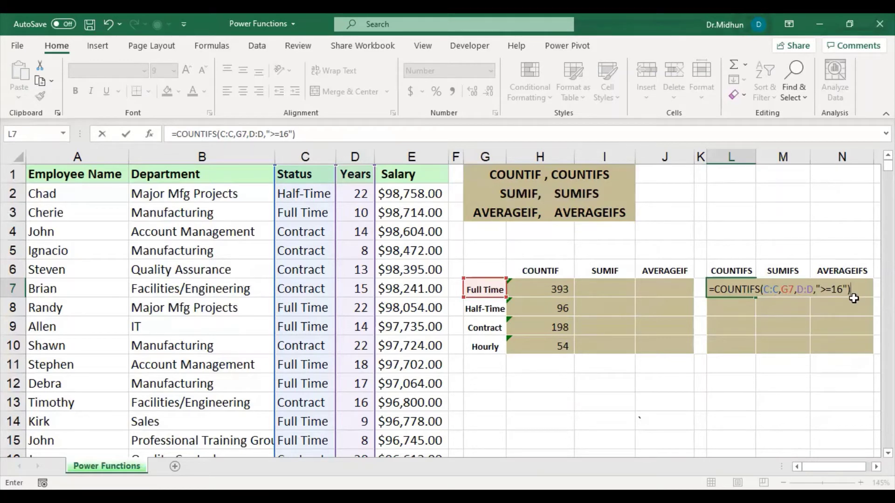
{"action": "key", "text": "Return"}
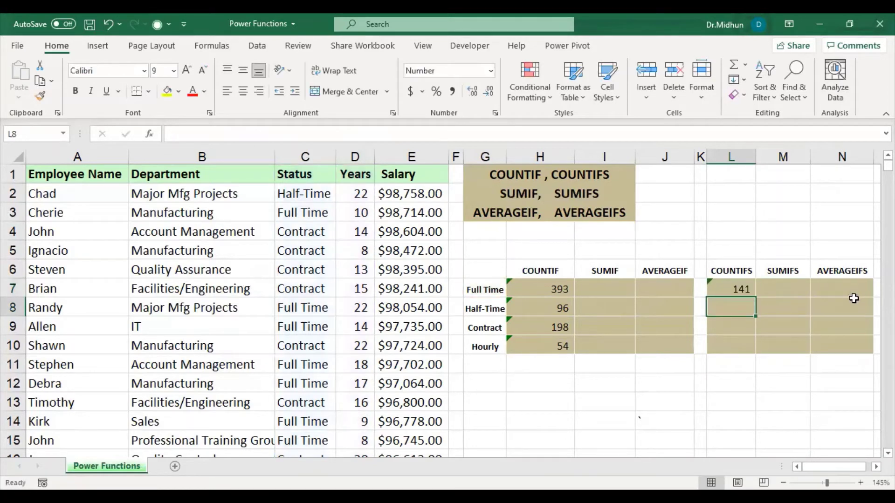
- Fill the COUNTIFS formula from L7 down through L10 for the other three statuses
{"action": "left_click", "coordinate": [743, 289]}
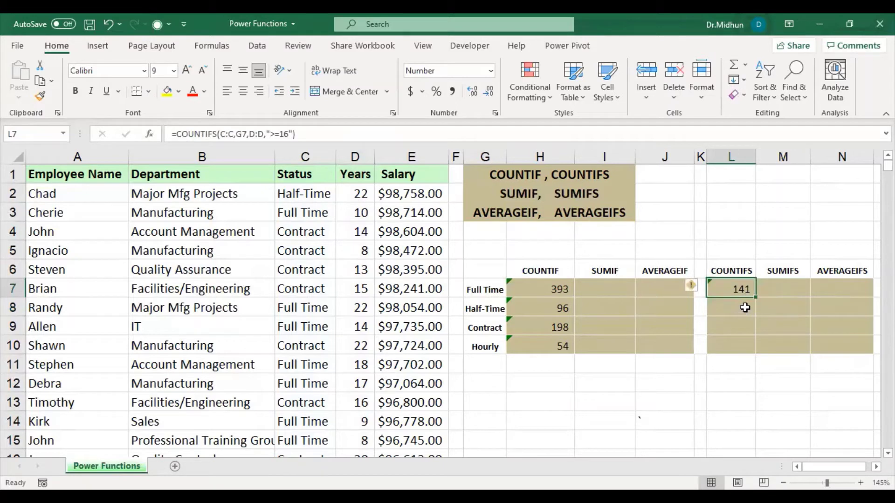
{"action": "left_click_drag", "start_coordinate": [745, 308], "coordinate": [743, 340]}
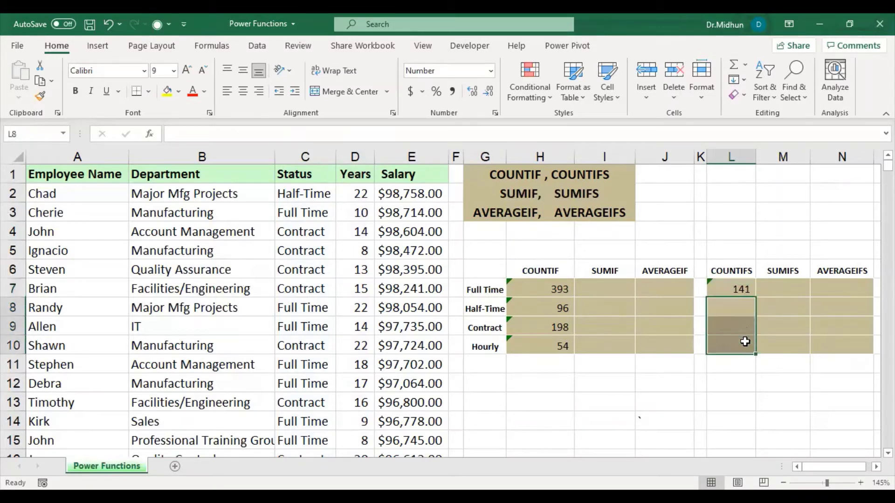
{"action": "left_click", "coordinate": [741, 288]}
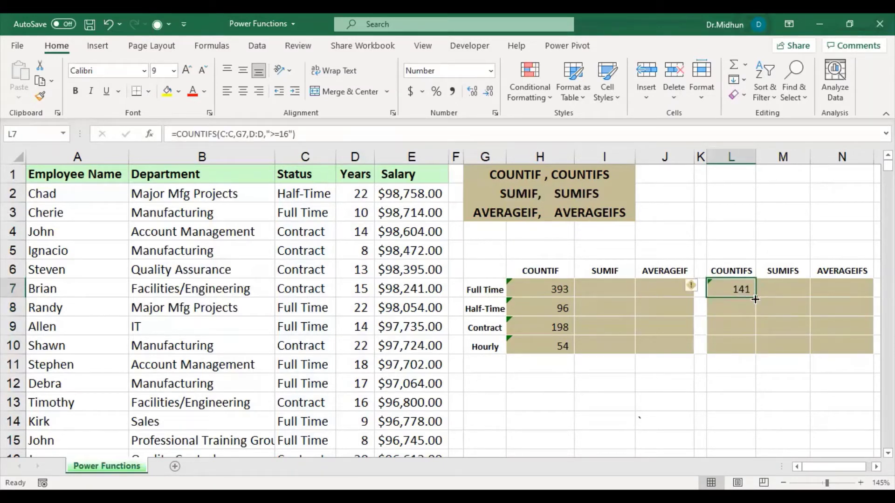
{"action": "left_click_drag", "start_coordinate": [755, 297], "coordinate": [750, 356]}
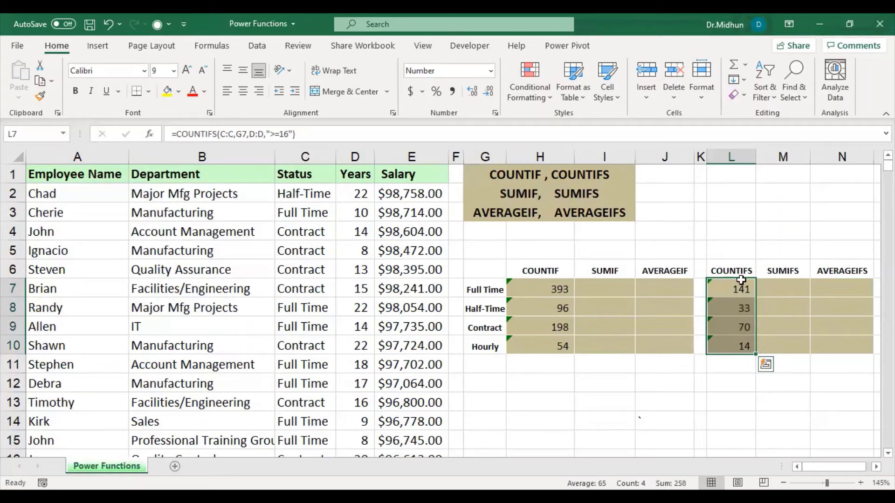
{"action": "left_click", "coordinate": [735, 264]}
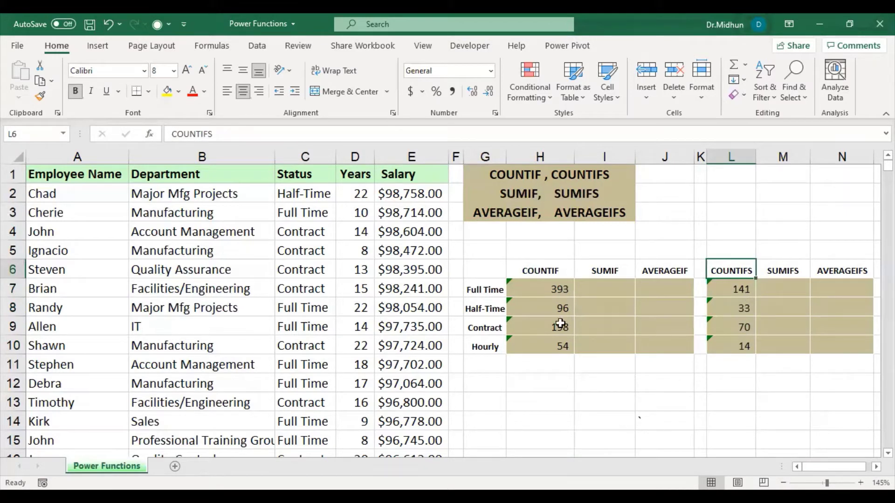
{"action": "left_click", "coordinate": [721, 287]}
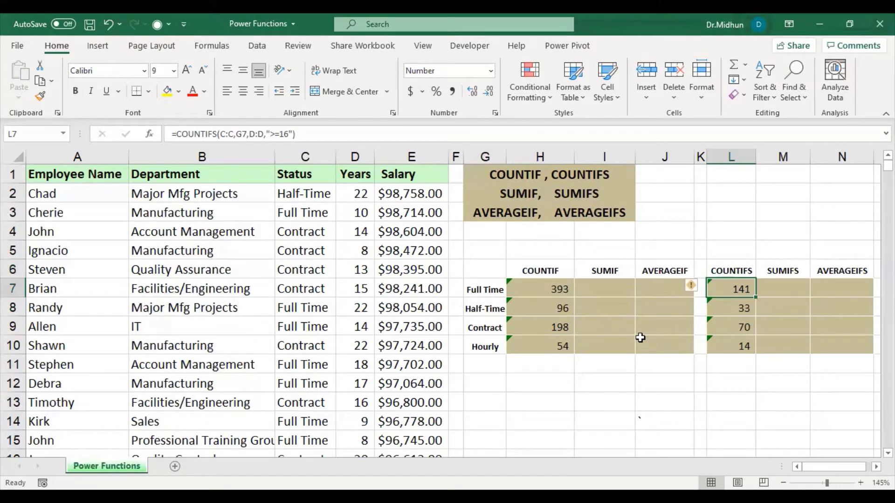
- Total the Full Time employees' salaries in I7 with the formula =SUMIF(C:C,G7,E:E)
{"action": "left_click", "coordinate": [605, 289]}
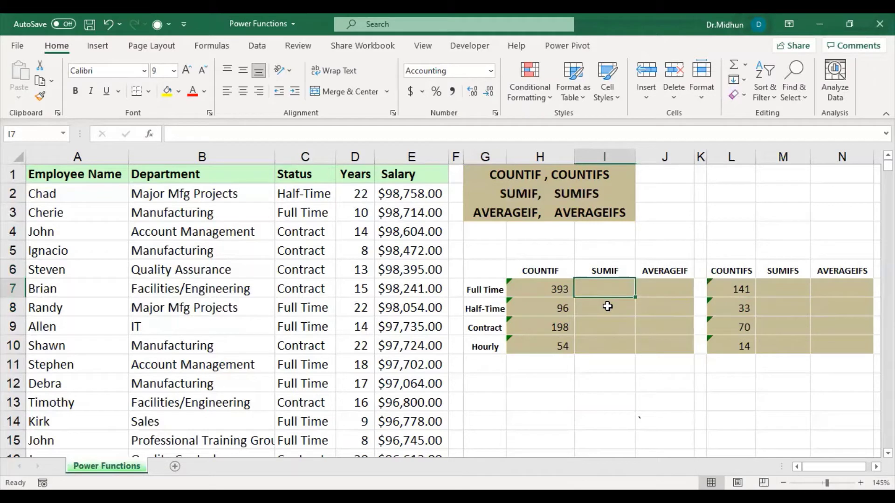
{"action": "type", "text": "="}
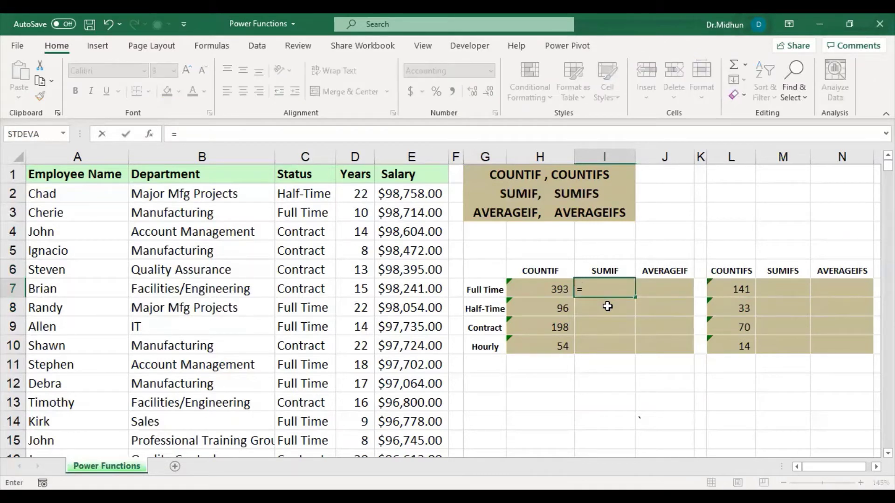
{"action": "type", "text": "SUM"}
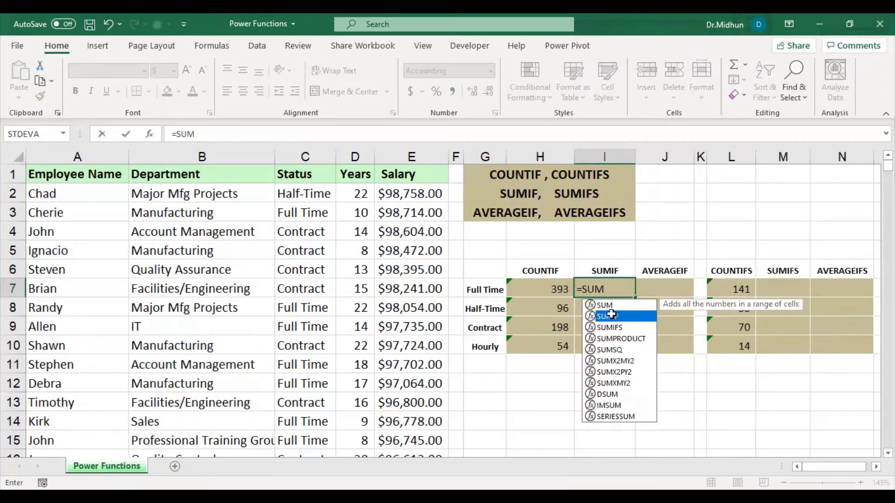
{"action": "double_click", "coordinate": [612, 316]}
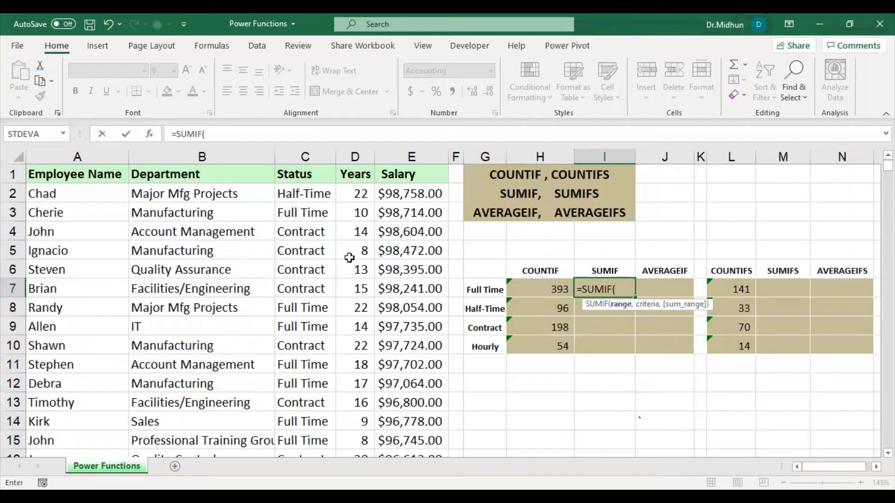
{"action": "left_click", "coordinate": [309, 156]}
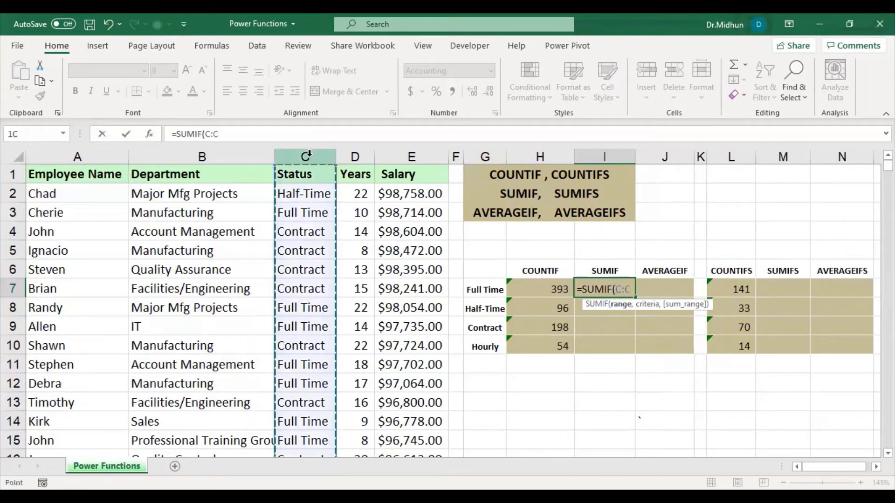
{"action": "type", "text": ","}
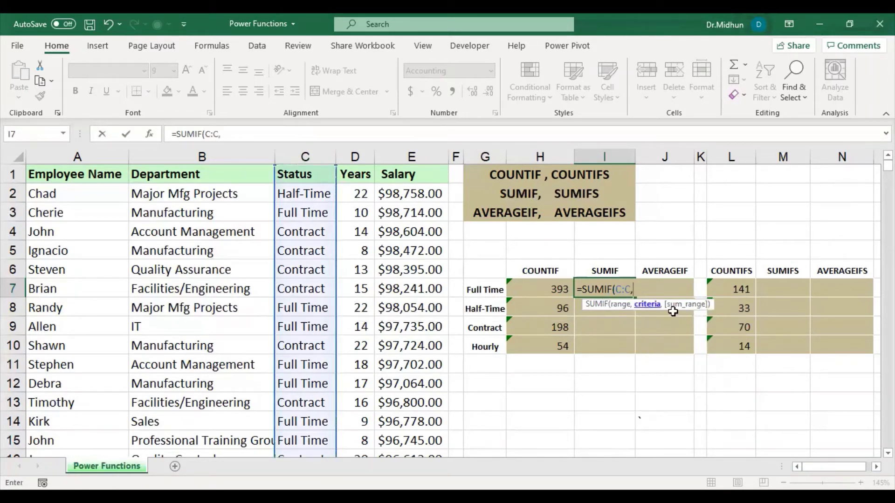
{"action": "left_click", "coordinate": [483, 293]}
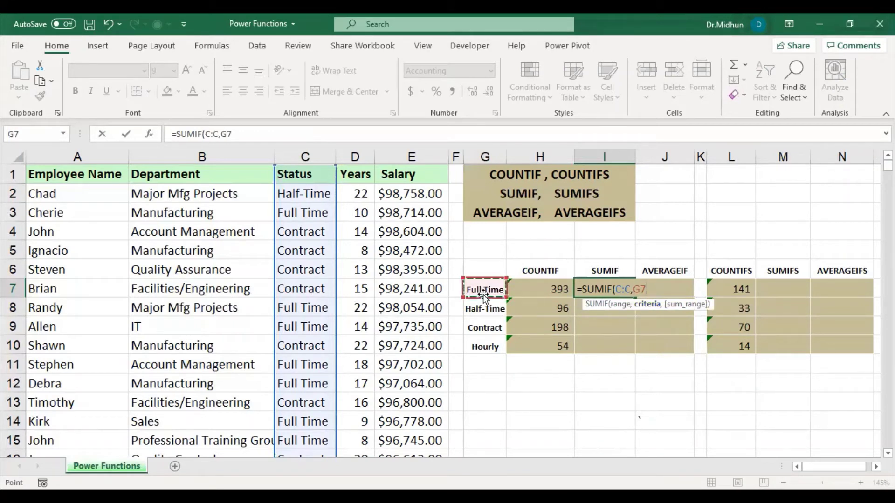
{"action": "type", "text": ","}
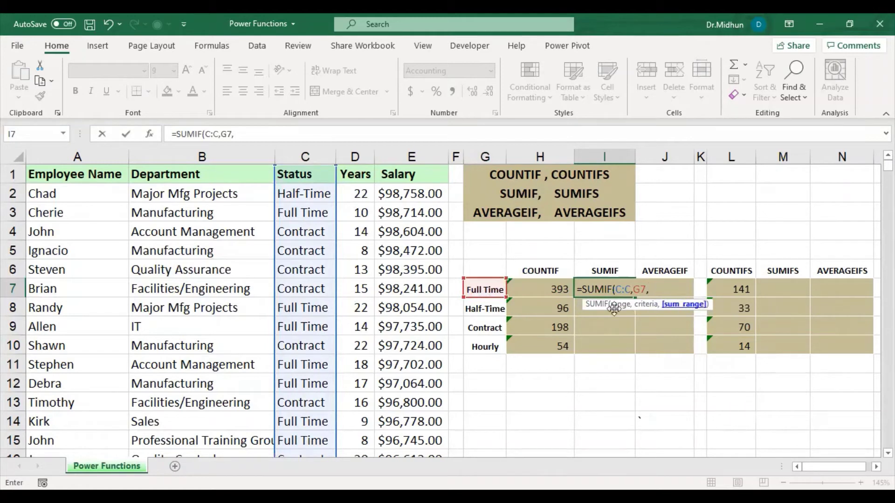
{"action": "left_click", "coordinate": [404, 153]}
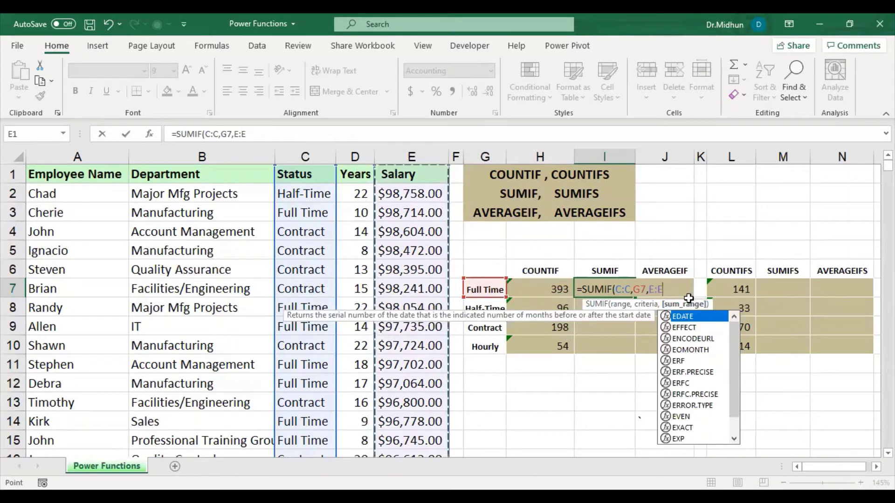
{"action": "type", "text": ")"}
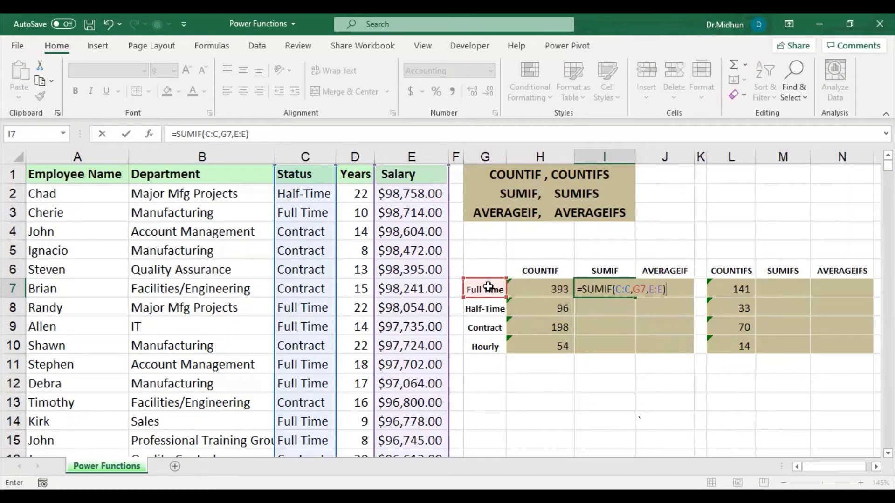
{"action": "key", "text": "Return"}
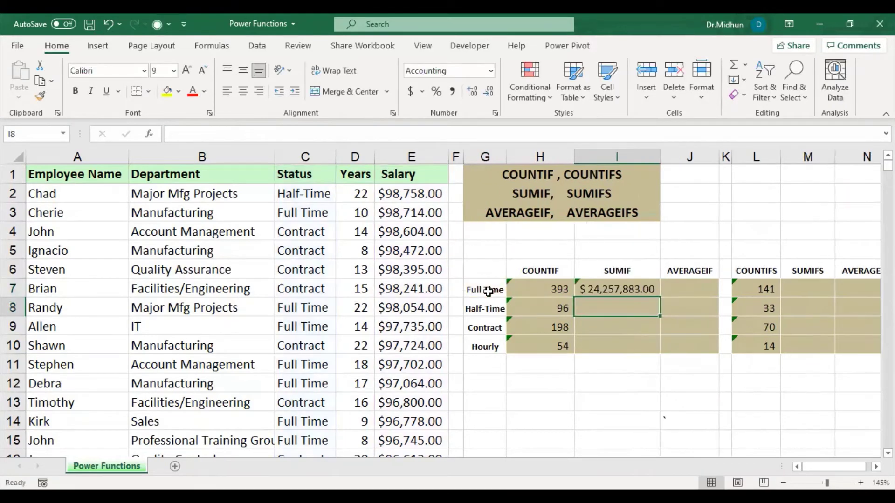
- Extend the SUMIF formula from I7 down through I10 to total salaries for the remaining statuses
{"action": "left_click", "coordinate": [634, 286]}
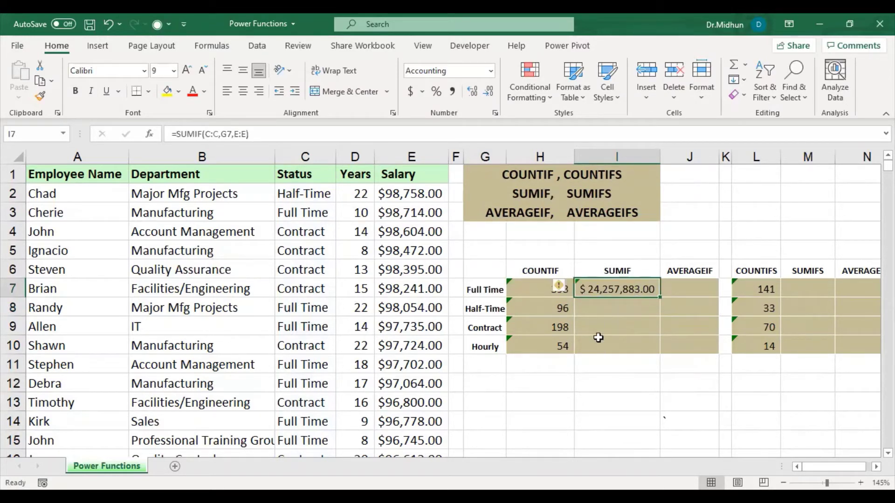
{"action": "left_click_drag", "start_coordinate": [660, 297], "coordinate": [659, 353]}
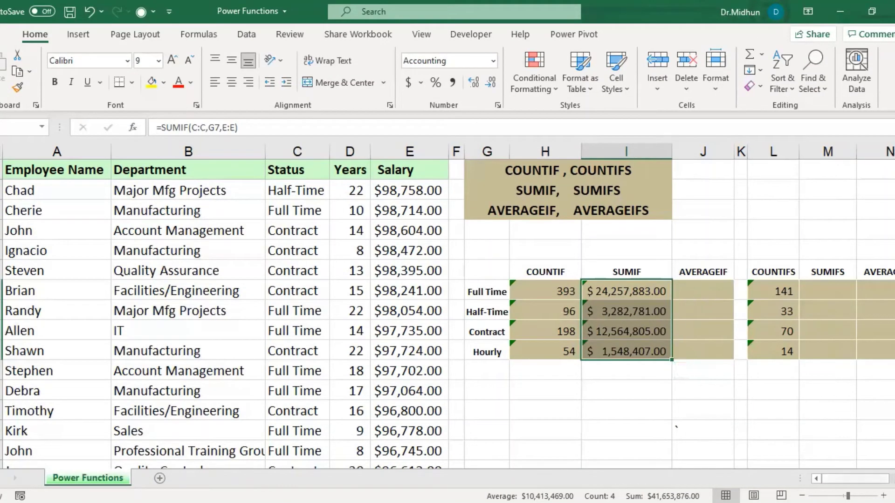
- In M7, enter =SUMIFS(E:E,C:C,G7,D:D,">=16") to total salaries of Full Time employees with at least 16 years
{"action": "scroll", "coordinate": [735, 302], "scroll_direction": "right", "scroll_amount": 1}
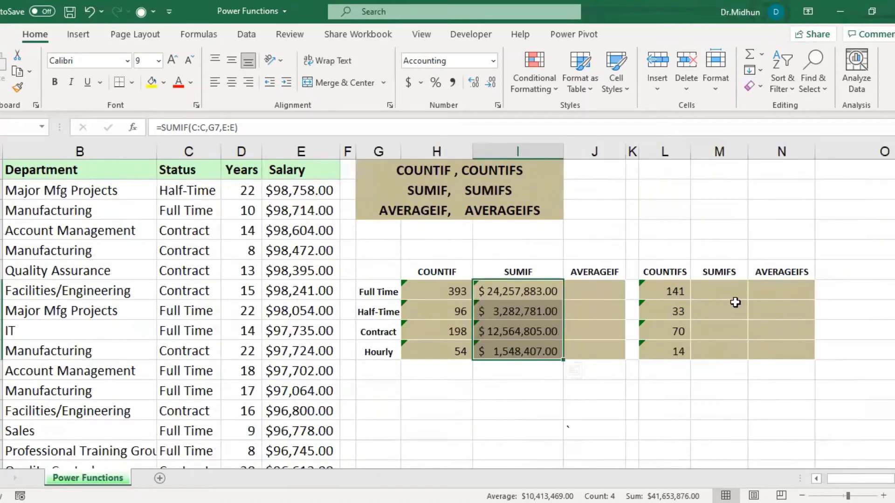
{"action": "left_click", "coordinate": [729, 292]}
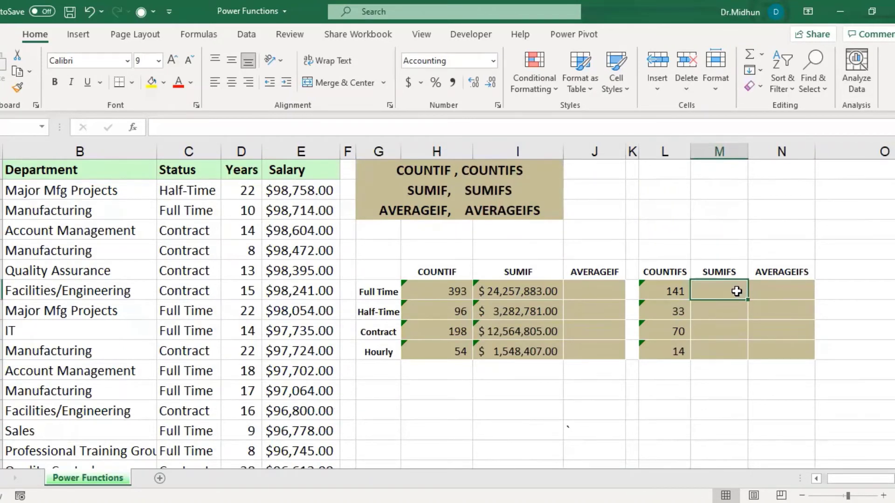
{"action": "type", "text": "="}
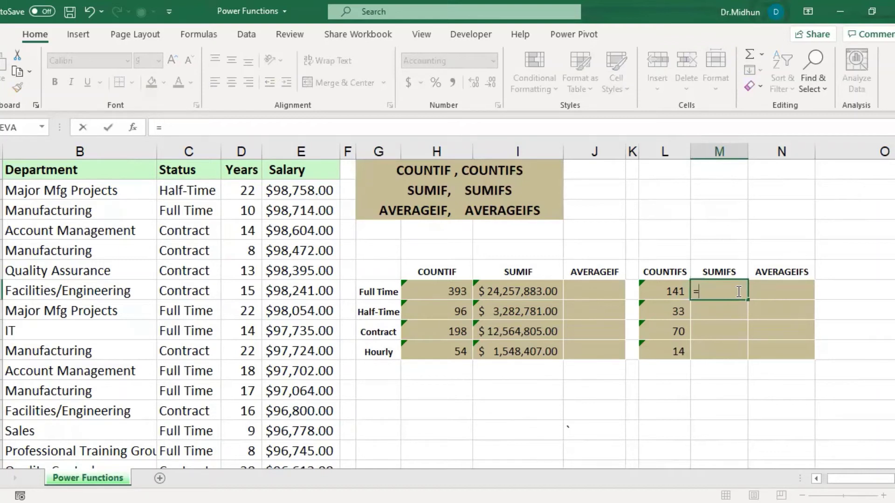
{"action": "type", "text": "SU"}
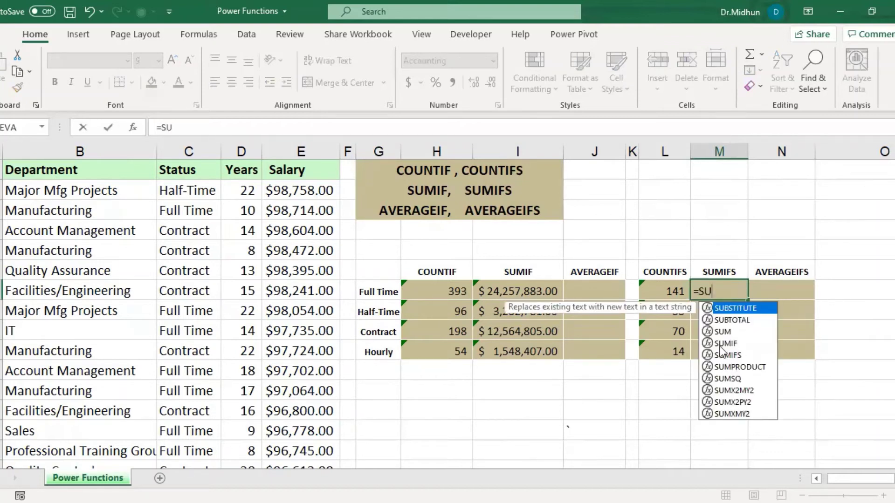
{"action": "left_click", "coordinate": [724, 356]}
{"action": "double_click", "coordinate": [721, 355]}
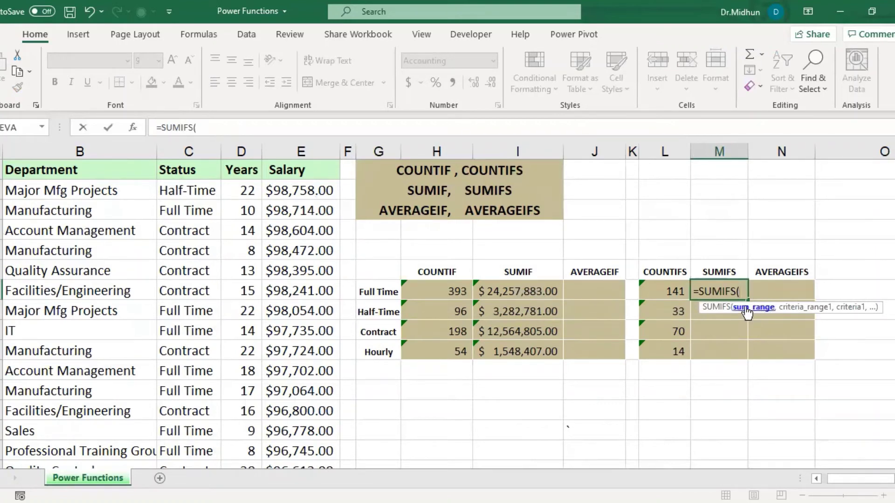
{"action": "left_click", "coordinate": [296, 152]}
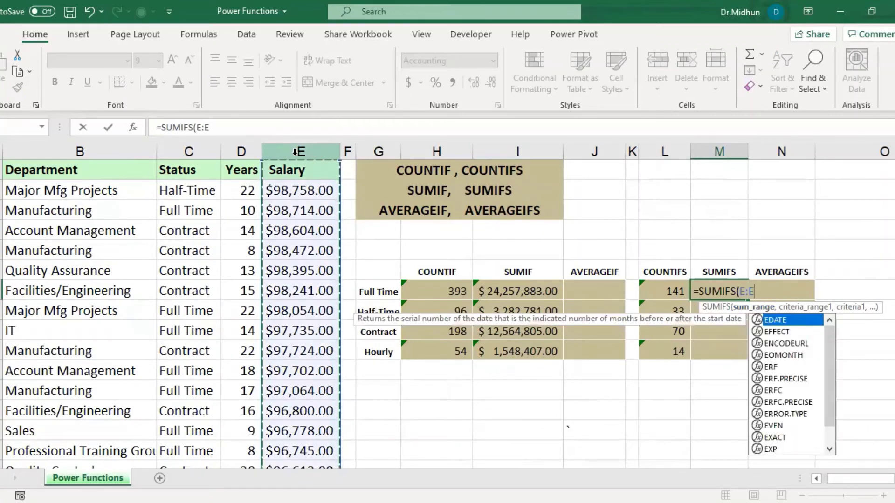
{"action": "type", "text": ","}
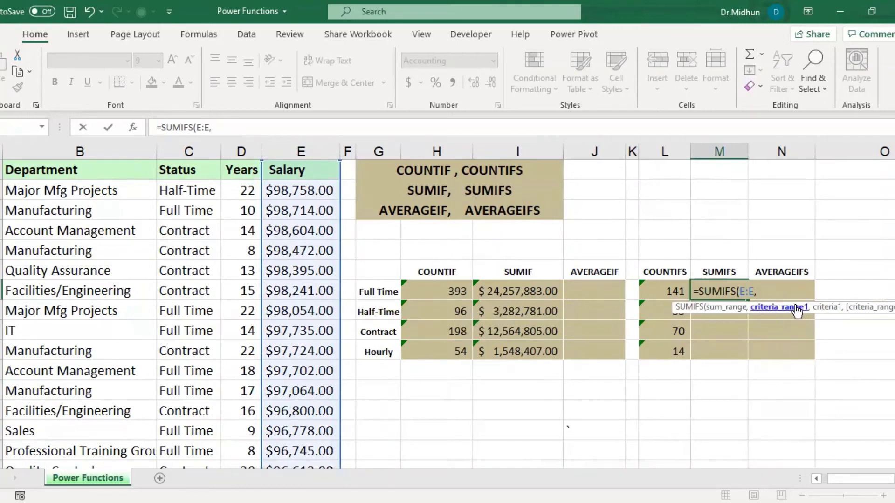
{"action": "left_click", "coordinate": [201, 151]}
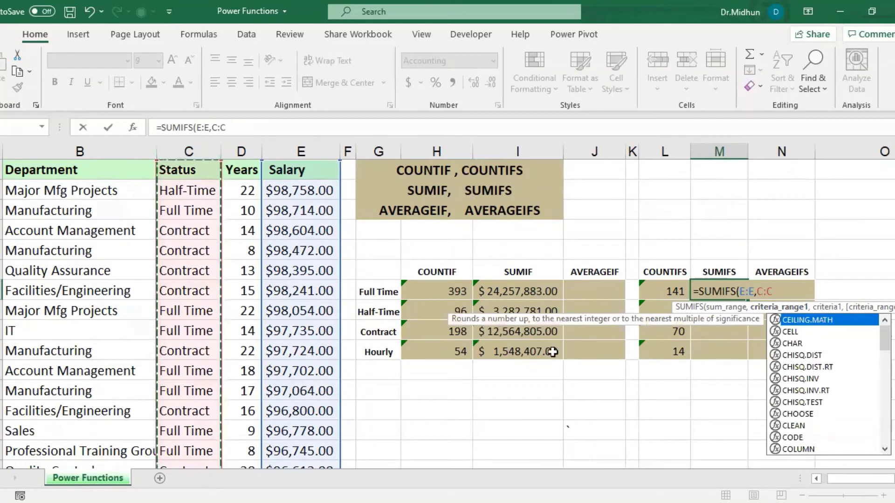
{"action": "type", "text": ","}
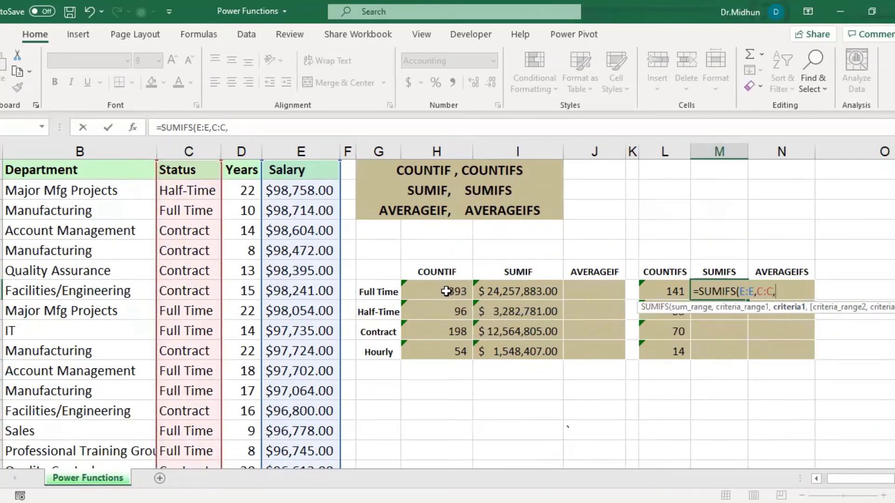
{"action": "left_click", "coordinate": [372, 293]}
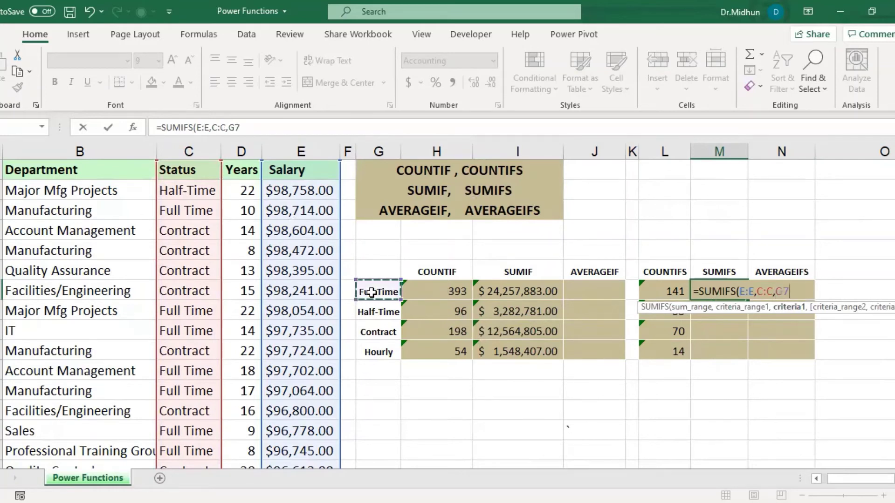
{"action": "type", "text": ","}
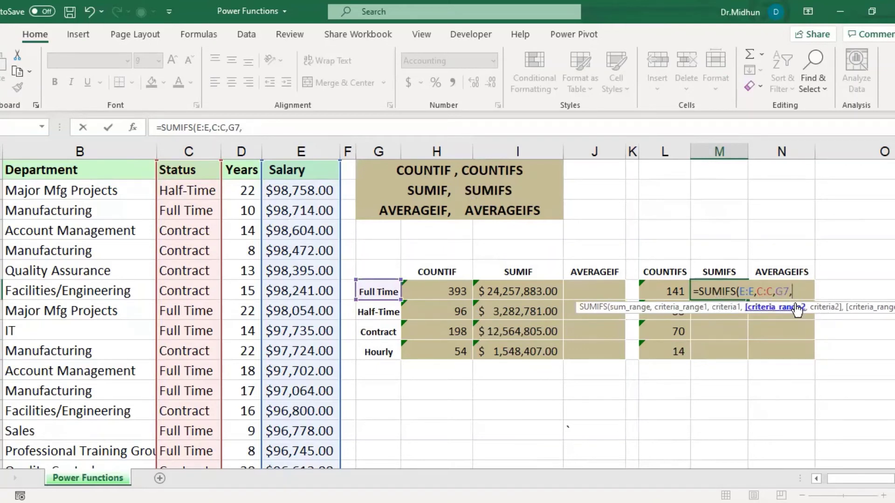
{"action": "left_click", "coordinate": [243, 152]}
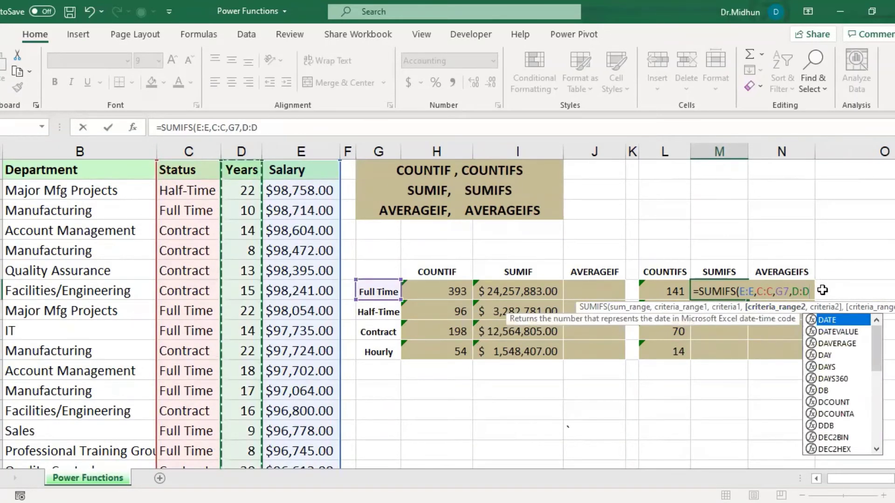
{"action": "type", "text": ","}
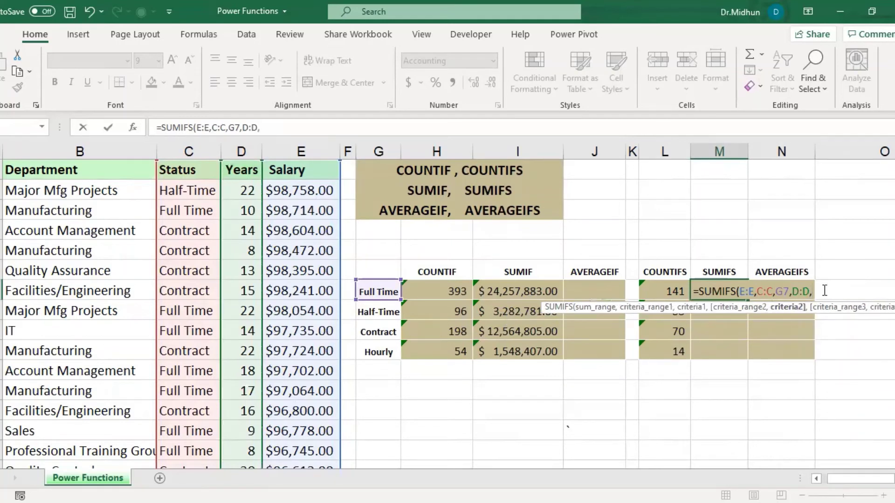
{"action": "type", "text": "\">=16"}
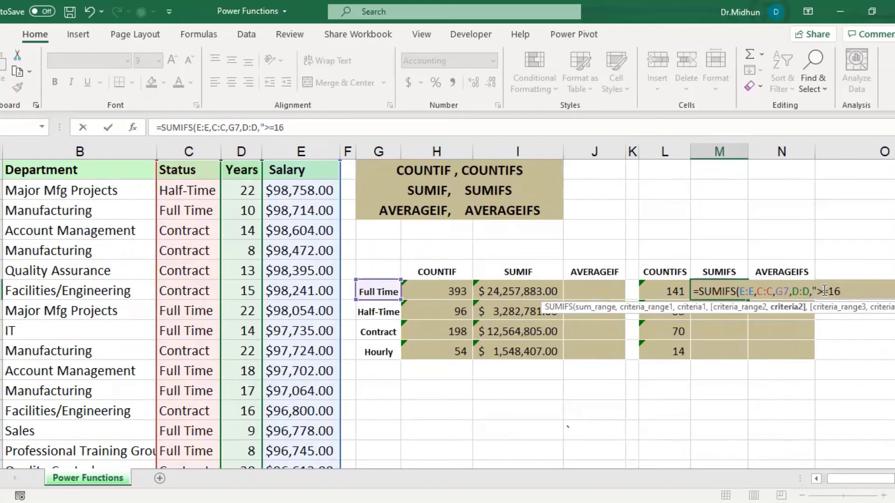
{"action": "type", "text": "\")"}
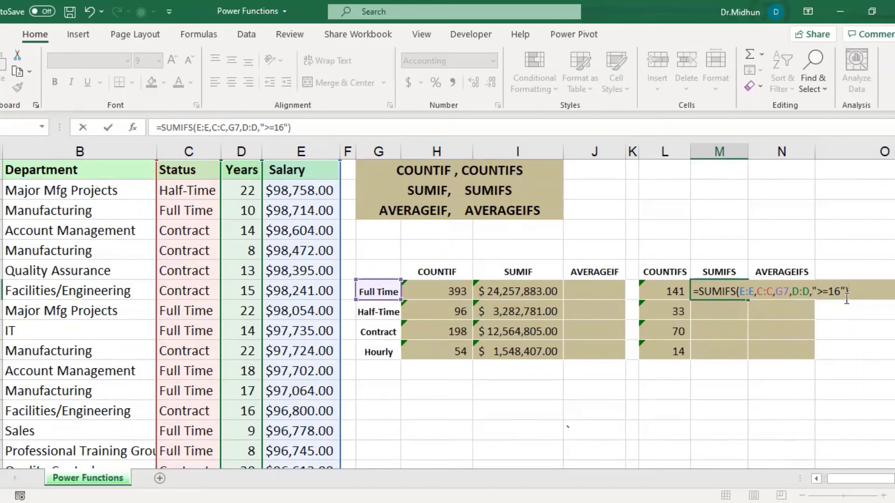
- Review the SUMIFS arguments in M7, commit the formula and fill it down through M10 for the other three statuses
{"action": "left_click", "coordinate": [747, 292]}
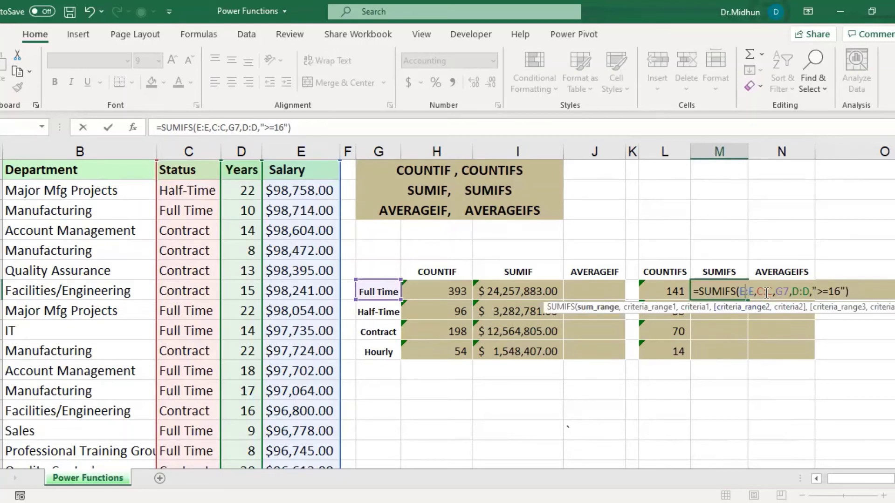
{"action": "left_click", "coordinate": [767, 292]}
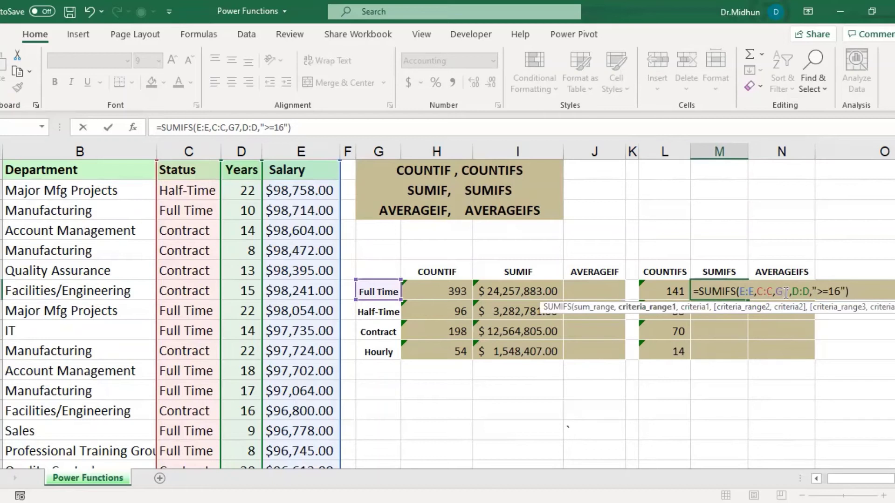
{"action": "left_click", "coordinate": [785, 292]}
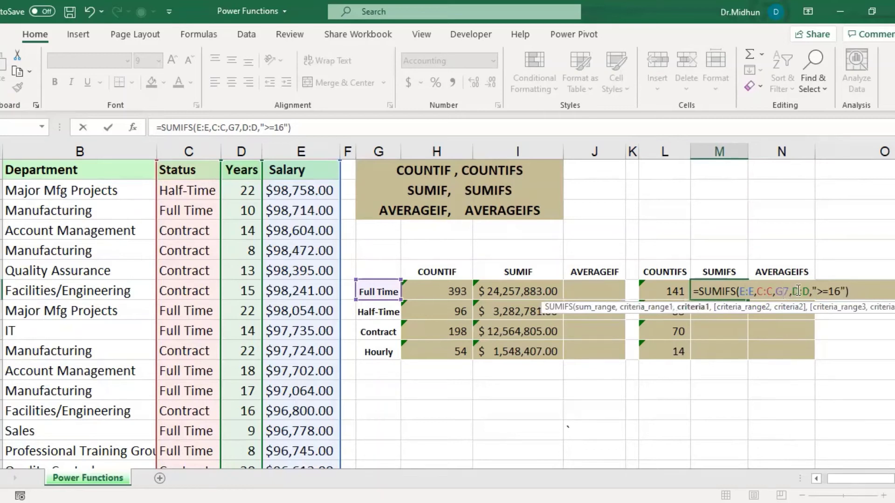
{"action": "left_click", "coordinate": [802, 291]}
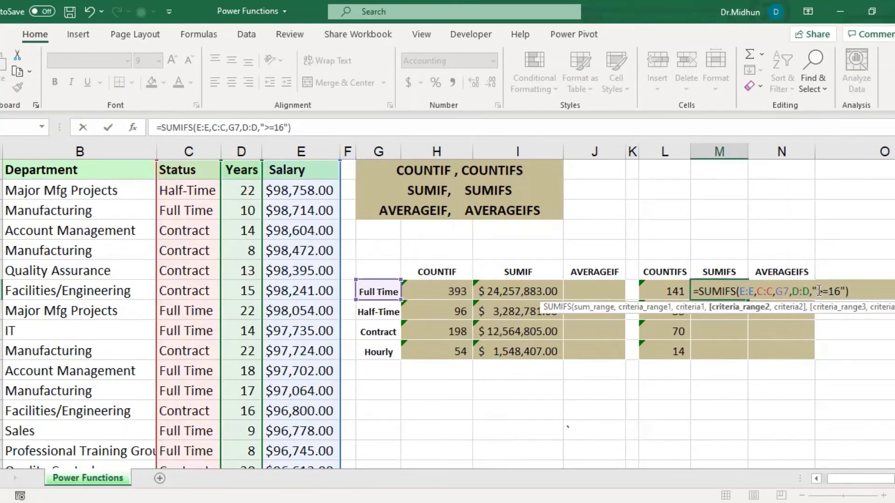
{"action": "left_click", "coordinate": [819, 290]}
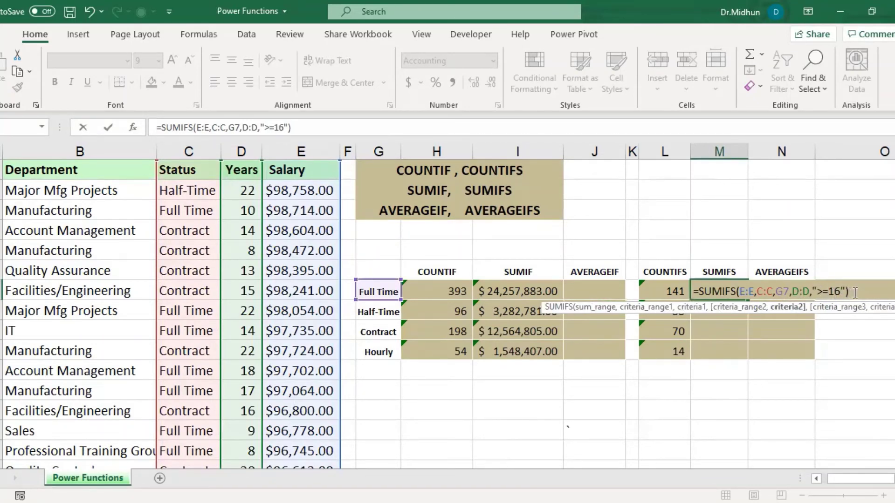
{"action": "key", "text": "ctrl+Return"}
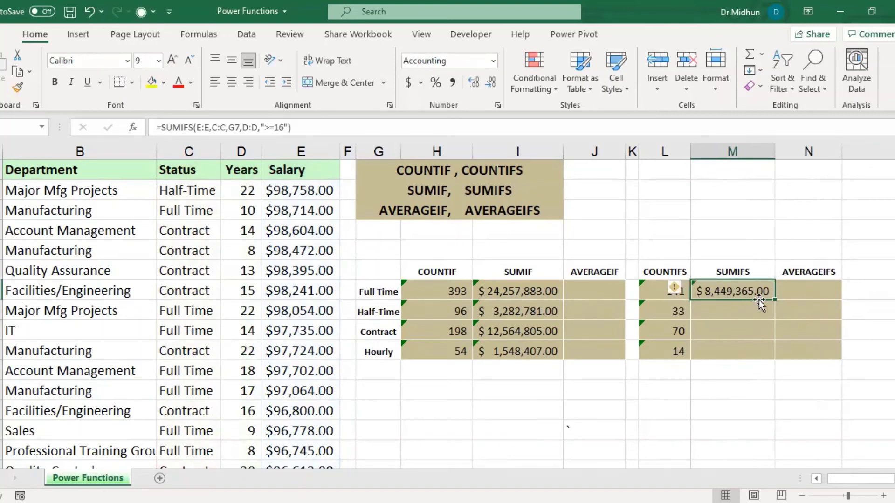
{"action": "left_click_drag", "start_coordinate": [772, 300], "coordinate": [774, 357]}
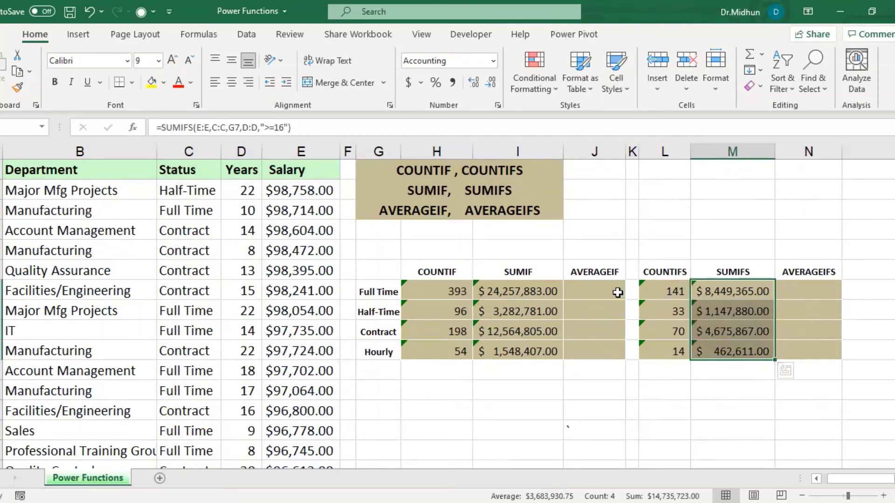
- Average the Full Time employees' salaries in J7 with the formula =AVERAGEIF(C:C,G7,E:E)
{"action": "left_click", "coordinate": [598, 288]}
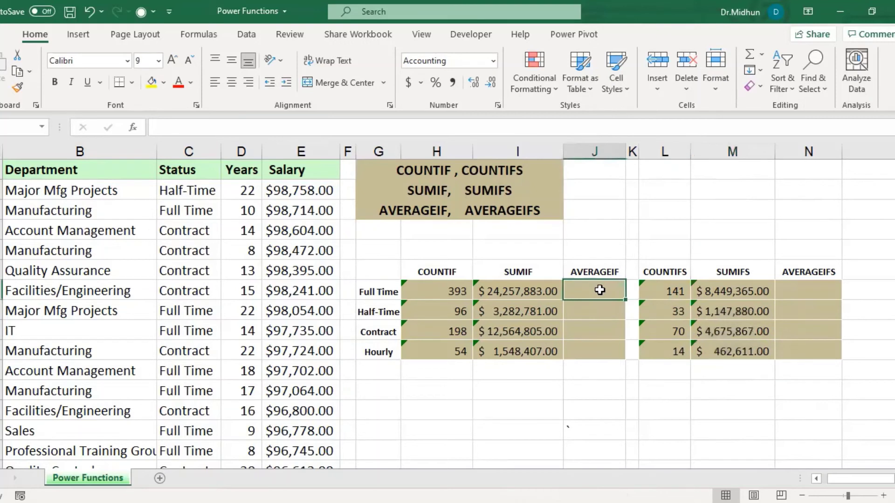
{"action": "left_click", "coordinate": [539, 292]}
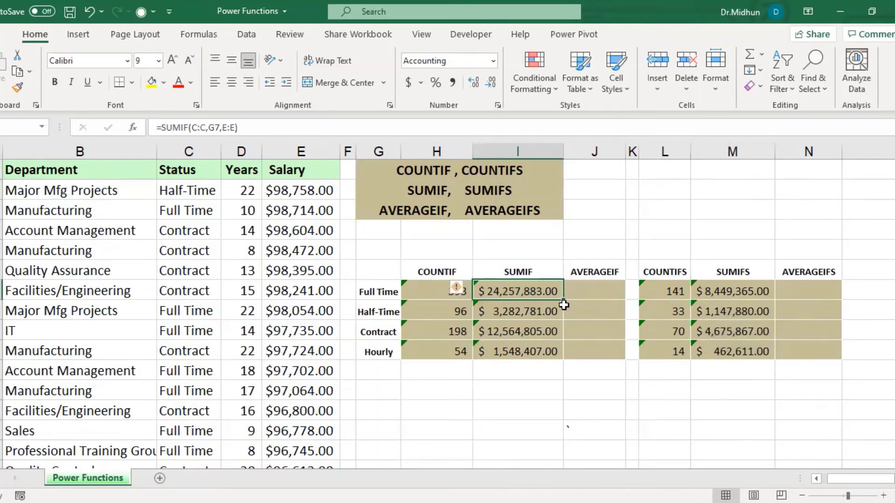
{"action": "left_click", "coordinate": [577, 293]}
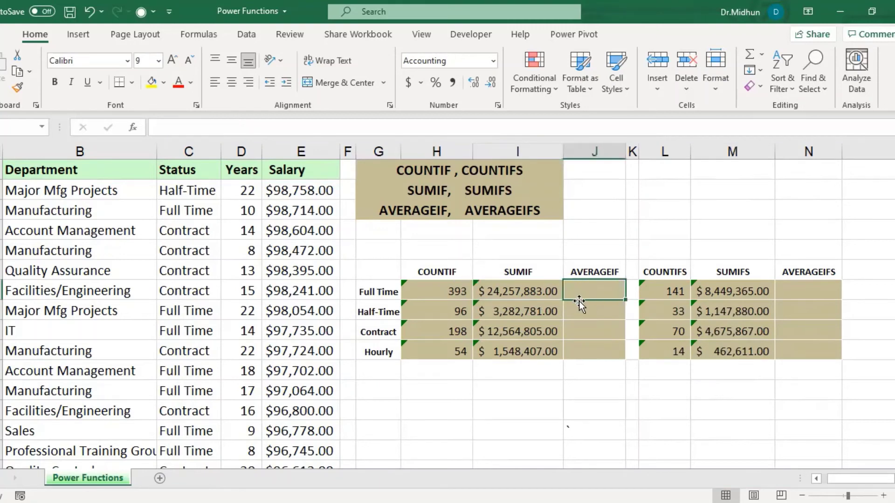
{"action": "type", "text": "="}
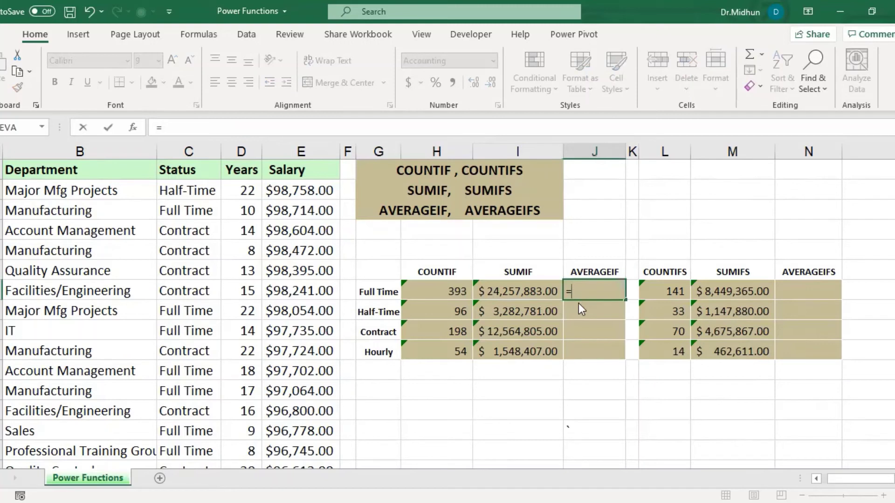
{"action": "type", "text": "AVER"}
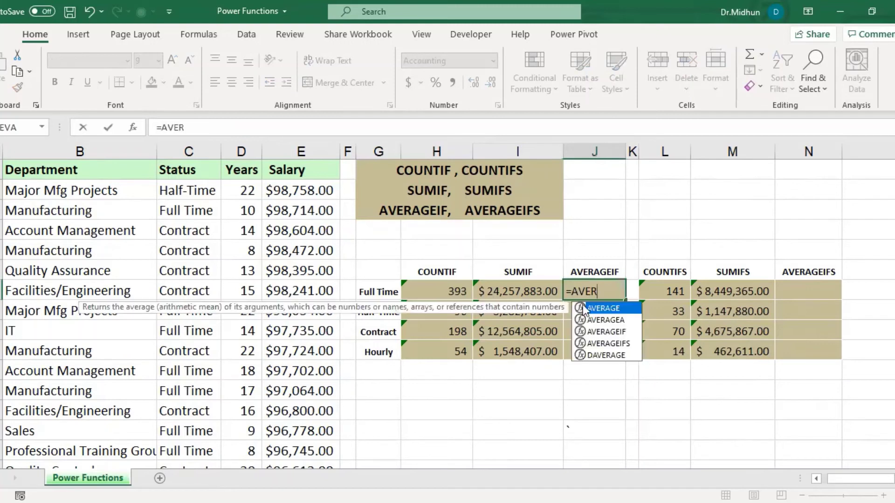
{"action": "left_click", "coordinate": [597, 332]}
{"action": "double_click", "coordinate": [597, 332]}
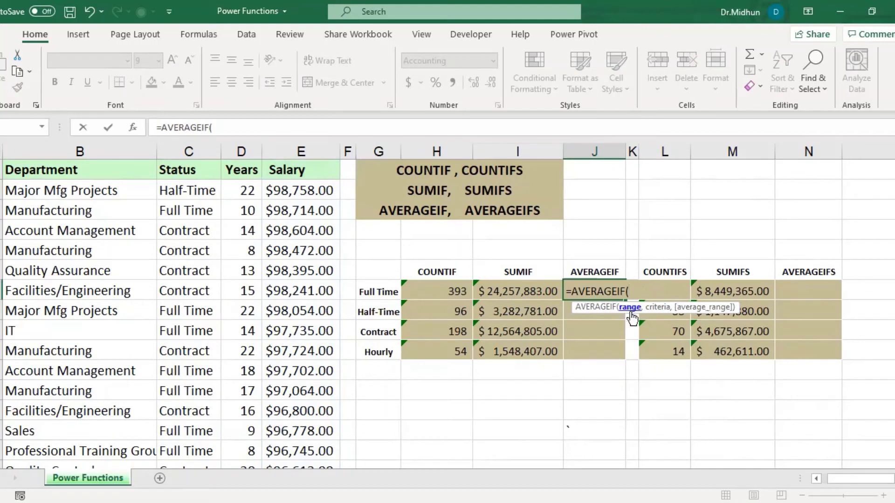
{"action": "left_click", "coordinate": [196, 151]}
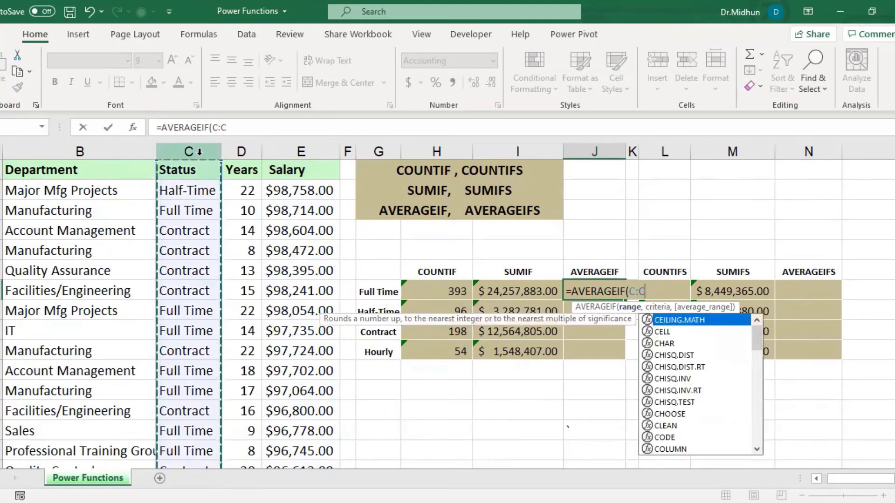
{"action": "type", "text": ","}
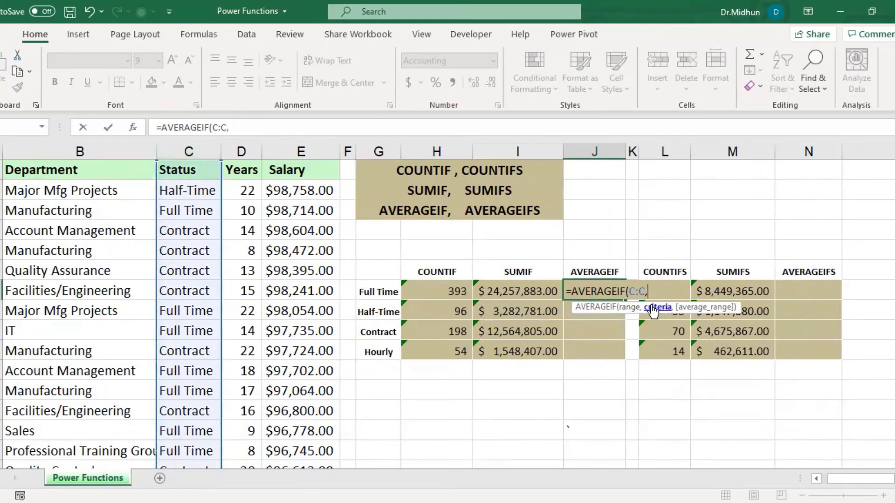
{"action": "left_click", "coordinate": [393, 293]}
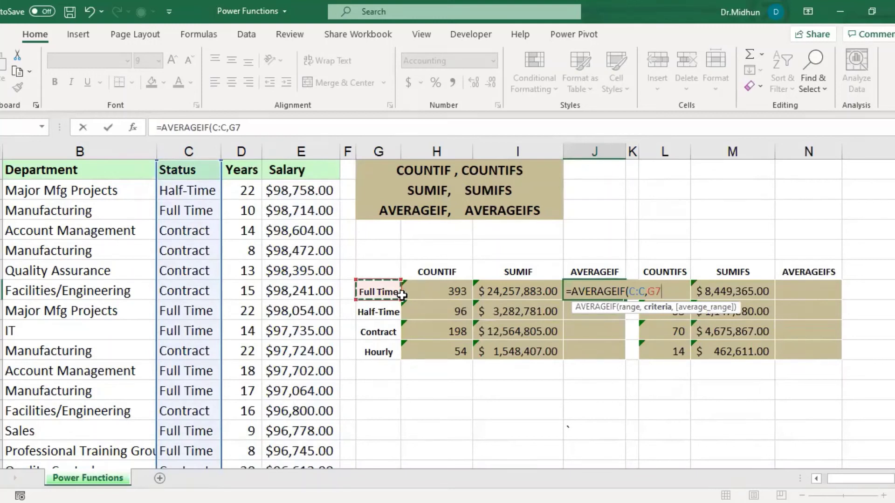
{"action": "type", "text": ","}
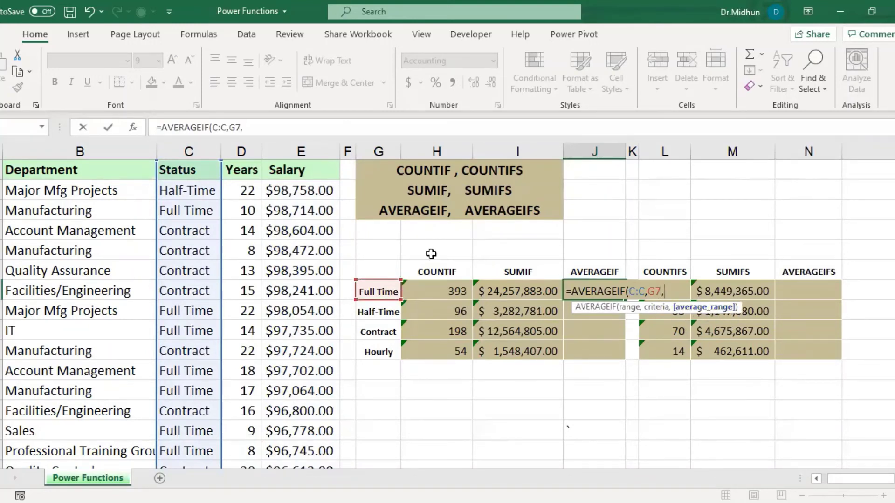
{"action": "left_click", "coordinate": [317, 150]}
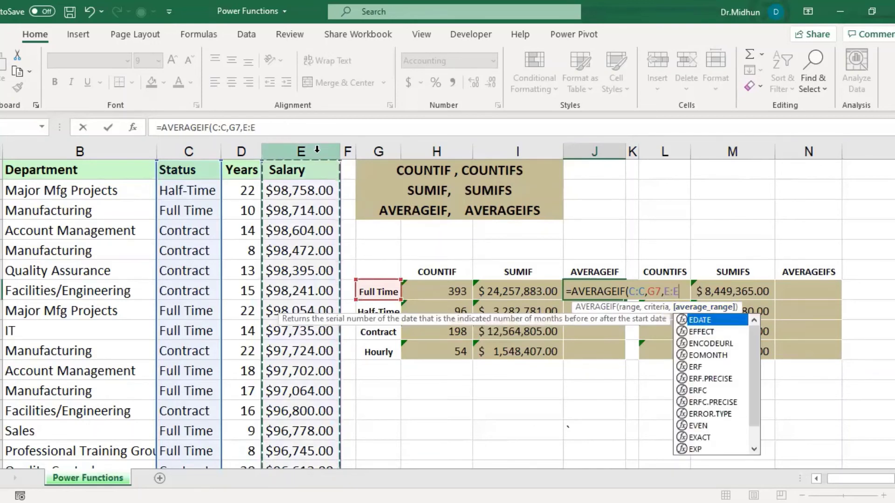
{"action": "type", "text": ")"}
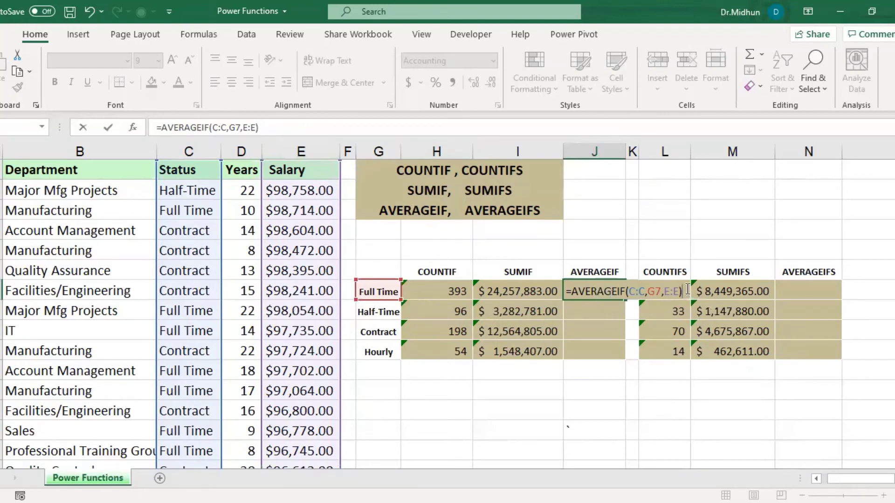
{"action": "key", "text": "Return"}
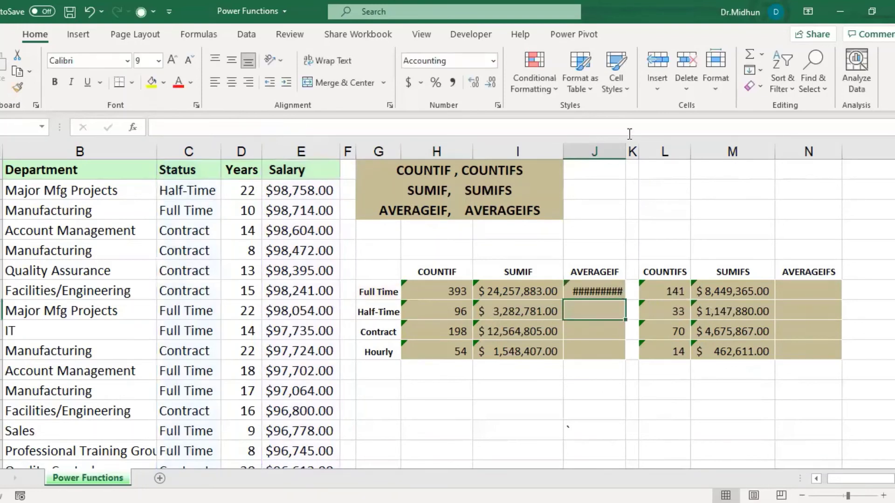
- Autofit column J to its contents and extend the AVERAGEIF formula from J7 down through J10
{"action": "double_click", "coordinate": [625, 151]}
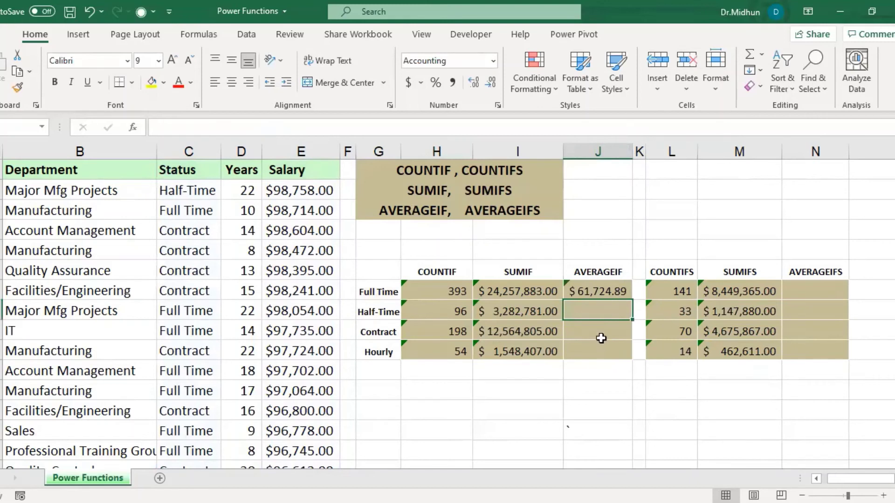
{"action": "left_click", "coordinate": [605, 292]}
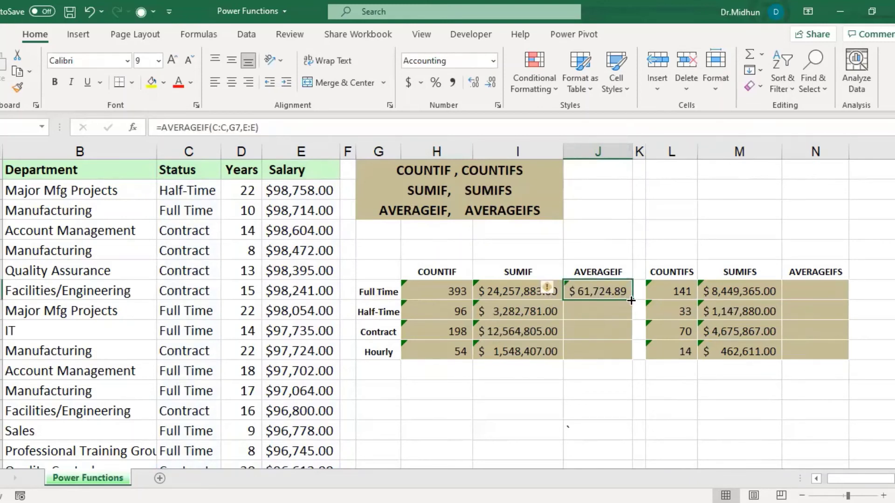
{"action": "left_click_drag", "start_coordinate": [632, 301], "coordinate": [633, 352]}
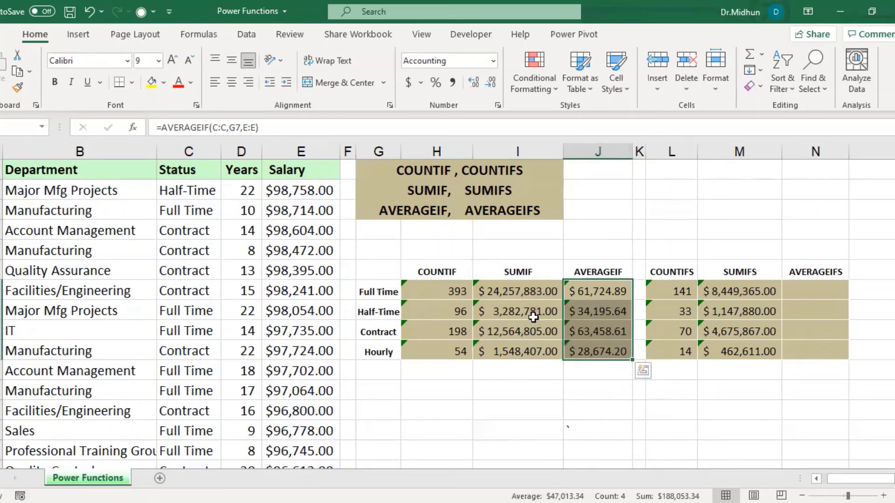
- Begin an AVERAGEIFS formula in N7 with the Salary column E:E as the average range
{"action": "left_click", "coordinate": [818, 311]}
{"action": "left_click", "coordinate": [817, 285]}
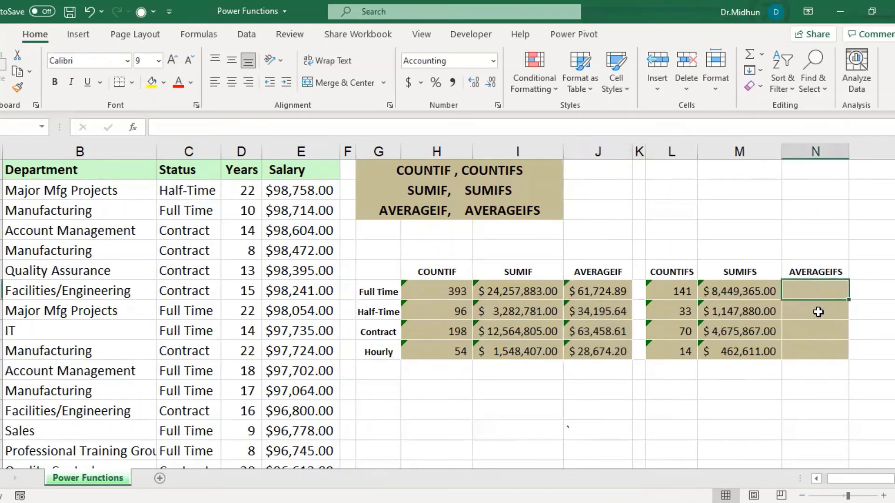
{"action": "left_click", "coordinate": [702, 290]}
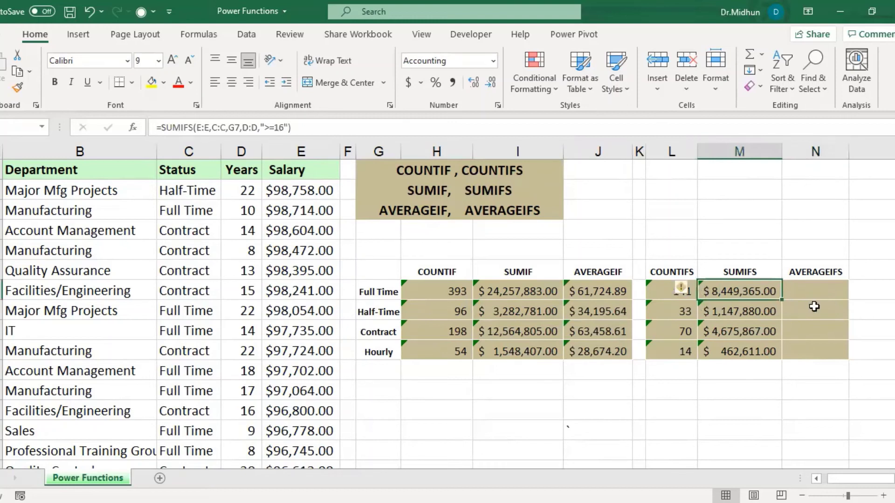
{"action": "left_click", "coordinate": [817, 291]}
{"action": "type", "text": "="}
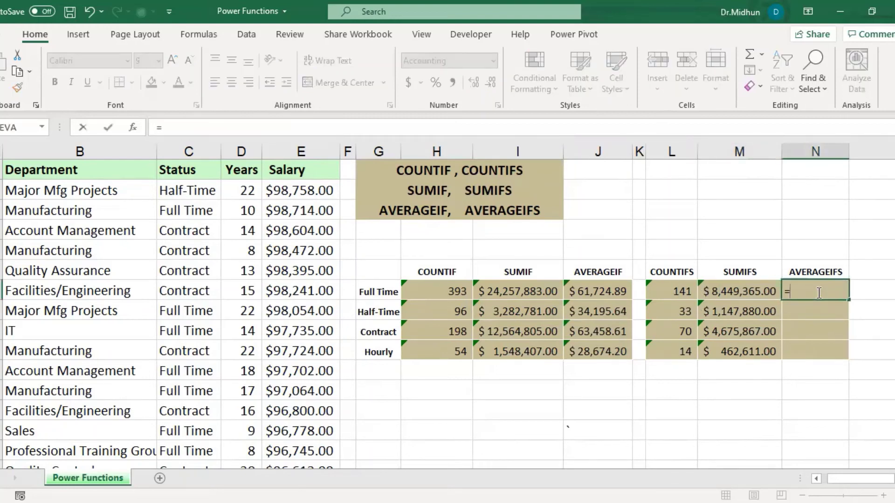
{"action": "type", "text": "AVER"}
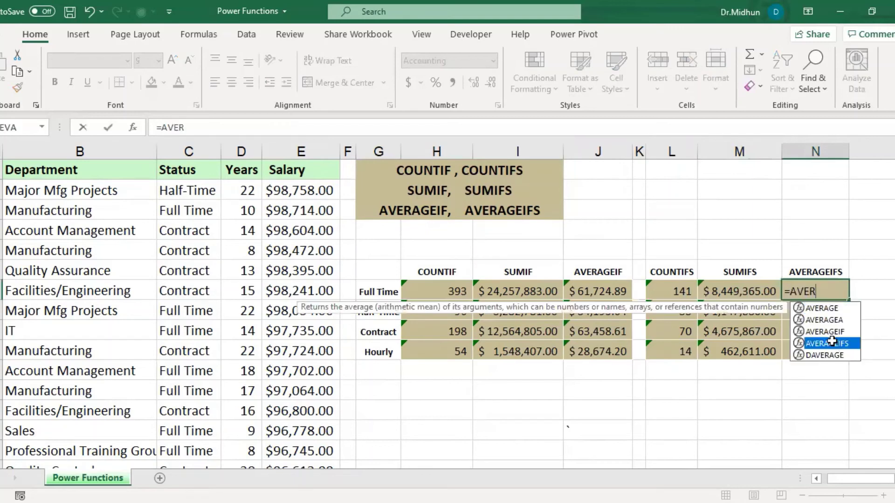
{"action": "double_click", "coordinate": [833, 342]}
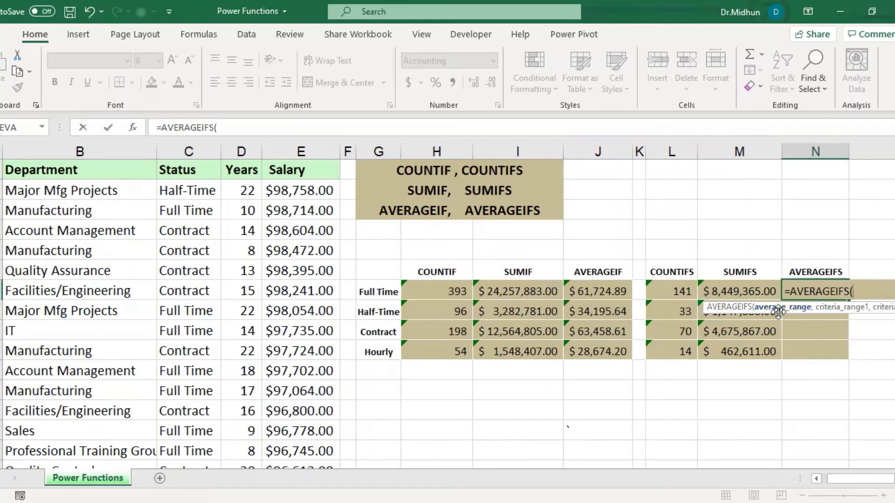
{"action": "left_click", "coordinate": [301, 151]}
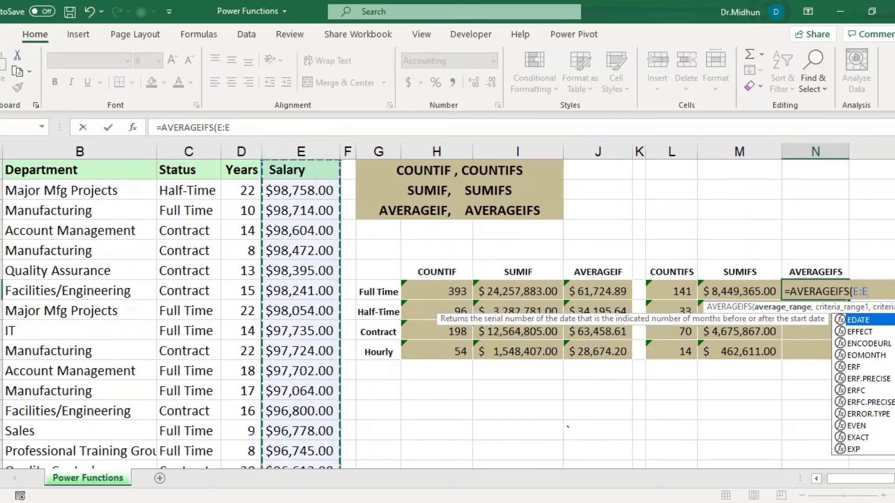
- Complete the AVERAGEIFS formula in N7 with the criteria pairs C:C,G7 and D:D,">=16"
{"action": "scroll", "coordinate": [378, 240], "scroll_direction": "right", "scroll_amount": 1}
{"action": "scroll", "coordinate": [434, 313], "scroll_direction": "right", "scroll_amount": 1}
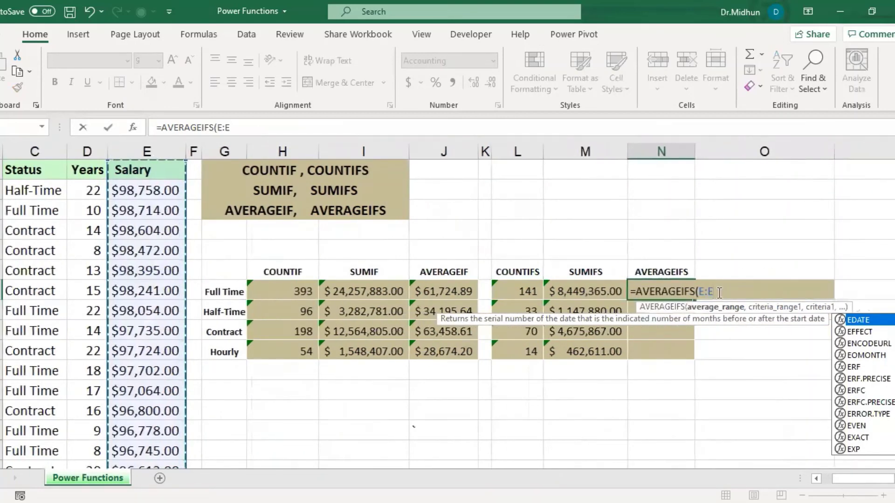
{"action": "type", "text": ","}
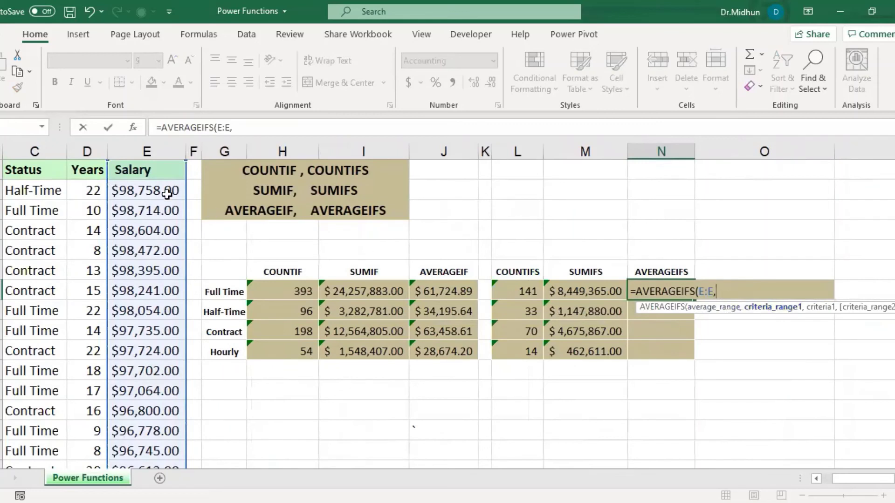
{"action": "left_click", "coordinate": [45, 151]}
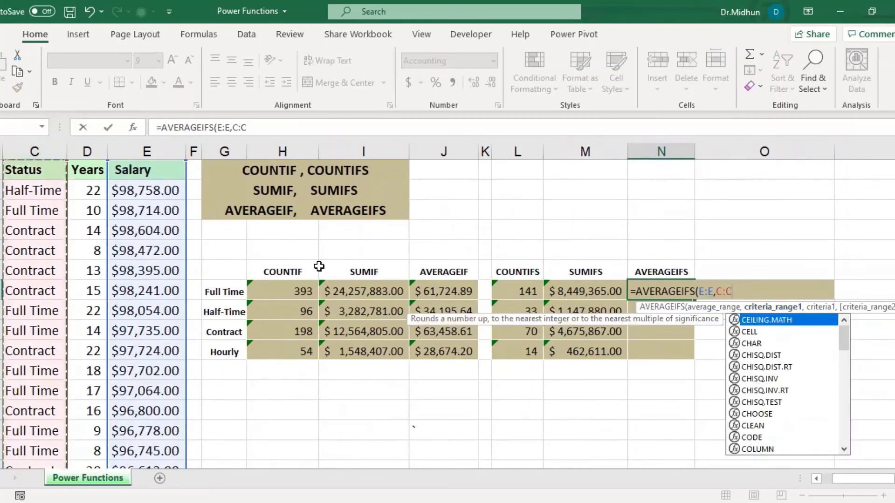
{"action": "type", "text": ","}
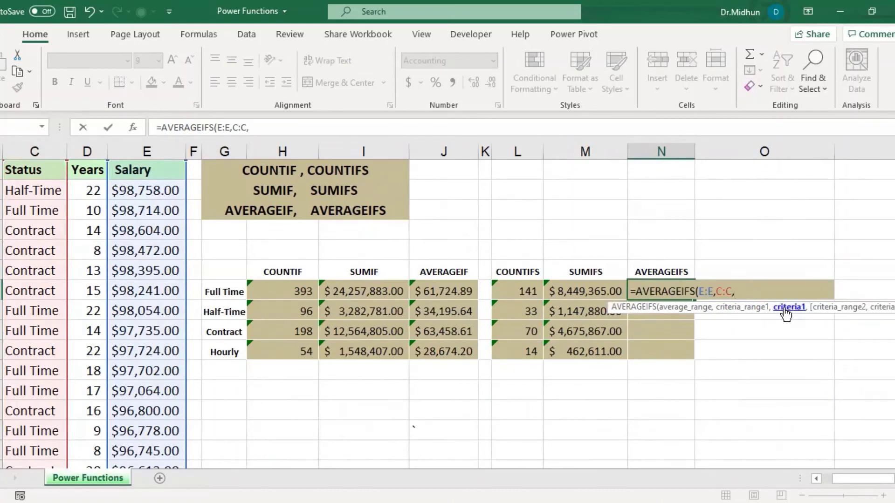
{"action": "left_click", "coordinate": [227, 290]}
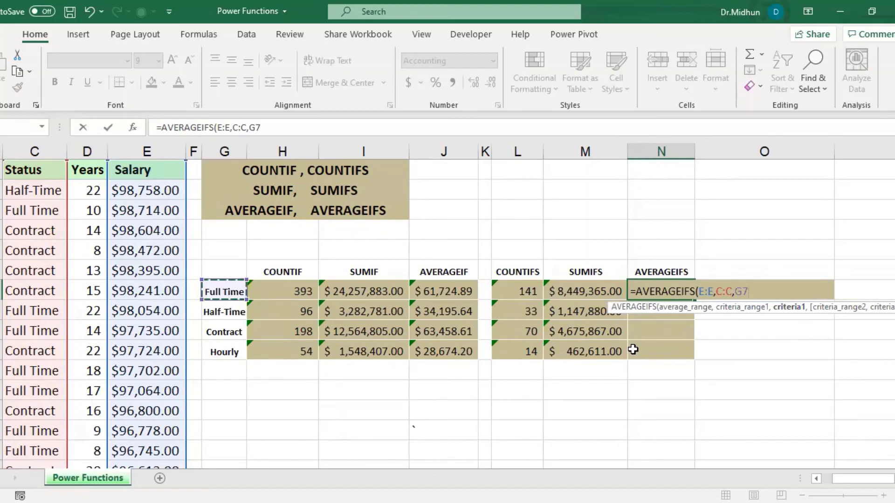
{"action": "type", "text": ","}
{"action": "left_click", "coordinate": [89, 149]}
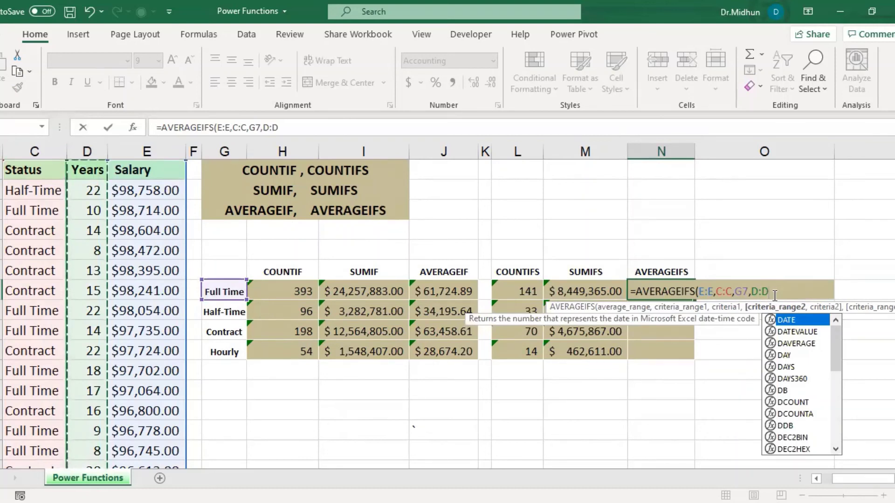
{"action": "type", "text": ","}
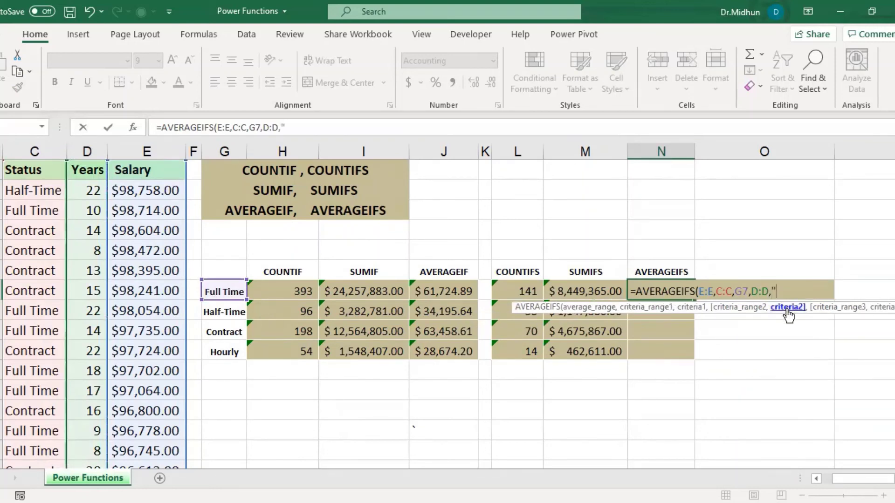
{"action": "type", "text": "\">=16\")"}
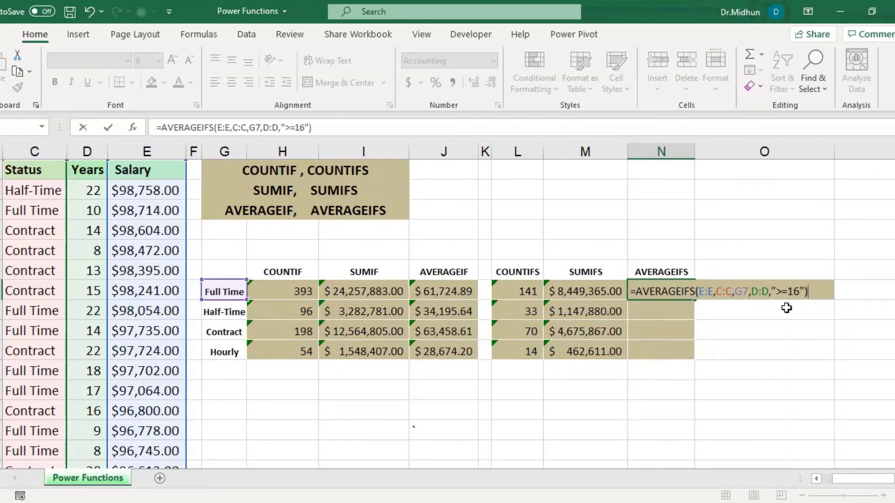
- Review the AVERAGEIFS arguments in N7, commit the formula and fill it down through N10 for the other statuses
{"action": "left_click", "coordinate": [704, 291]}
{"action": "left_click", "coordinate": [722, 293]}
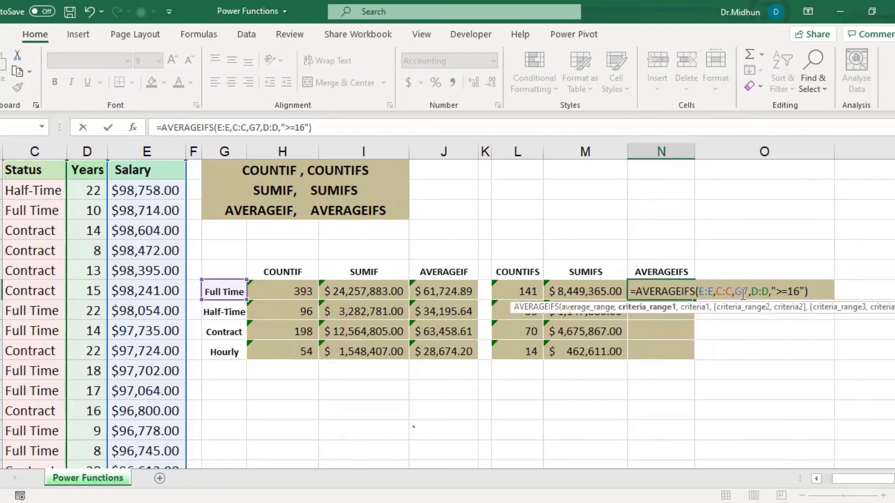
{"action": "left_click", "coordinate": [742, 294]}
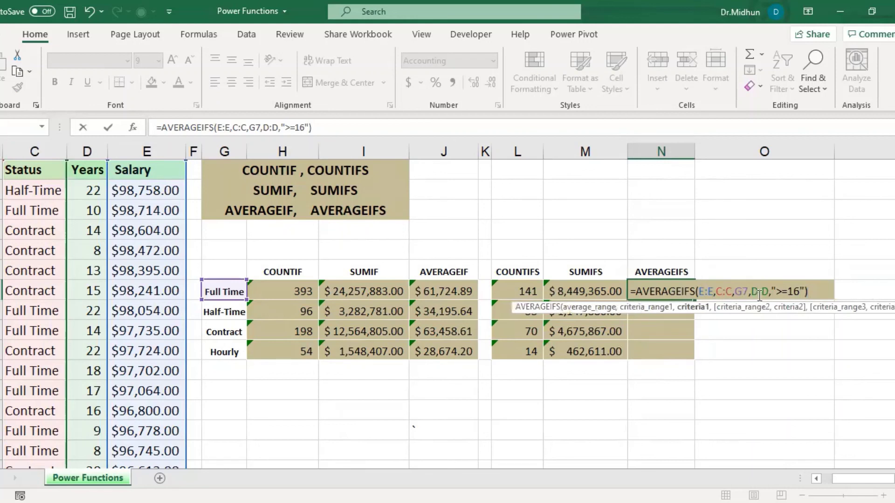
{"action": "left_click", "coordinate": [759, 292]}
{"action": "left_click", "coordinate": [814, 294]}
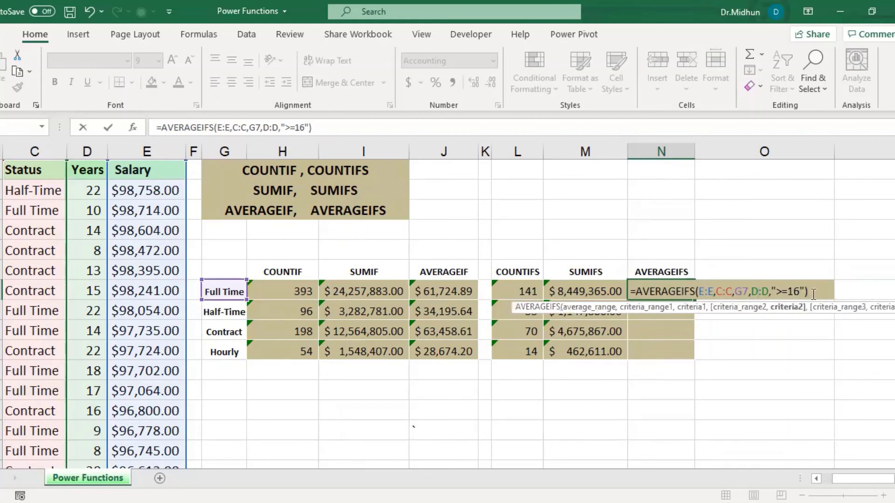
{"action": "left_click", "coordinate": [813, 294]}
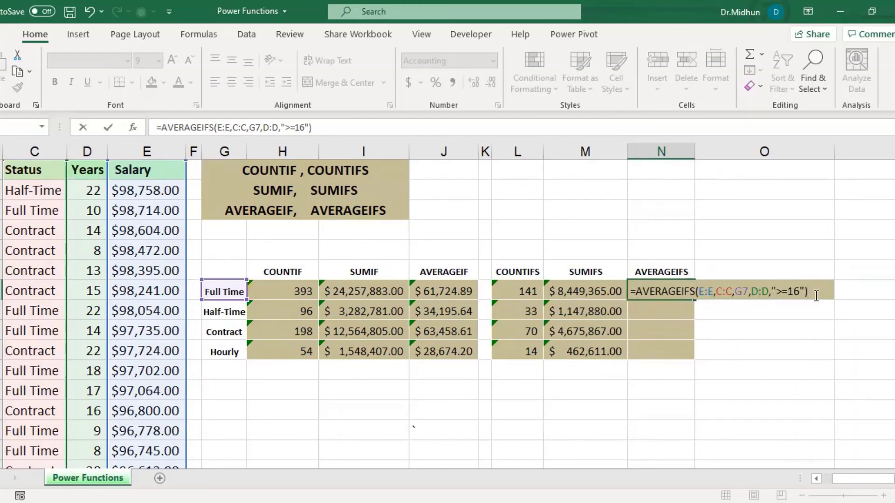
{"action": "key", "text": "Return"}
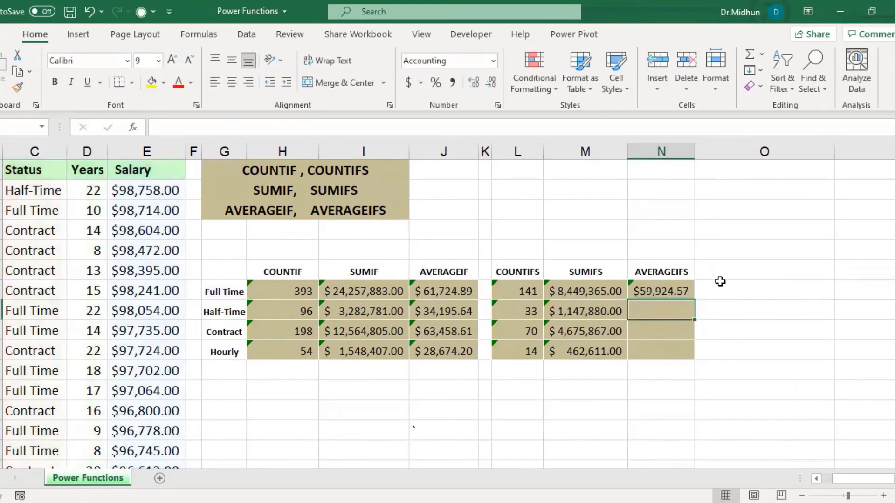
{"action": "left_click", "coordinate": [659, 297]}
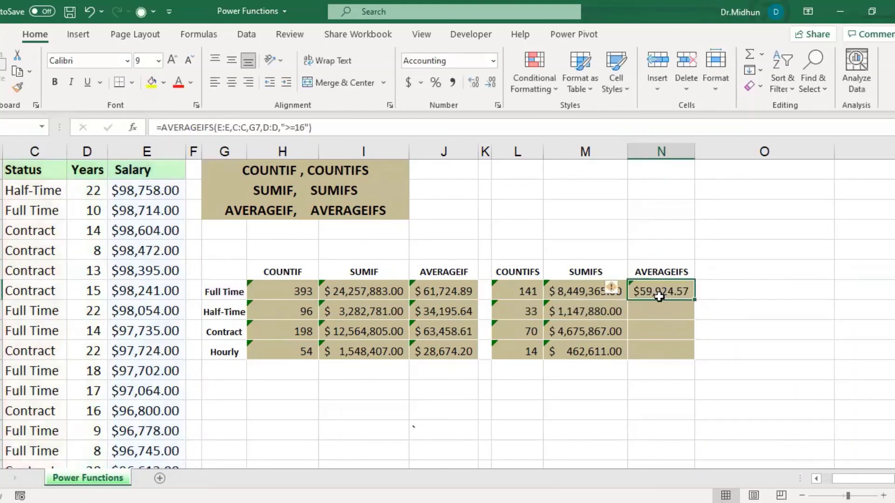
{"action": "double_click", "coordinate": [696, 300]}
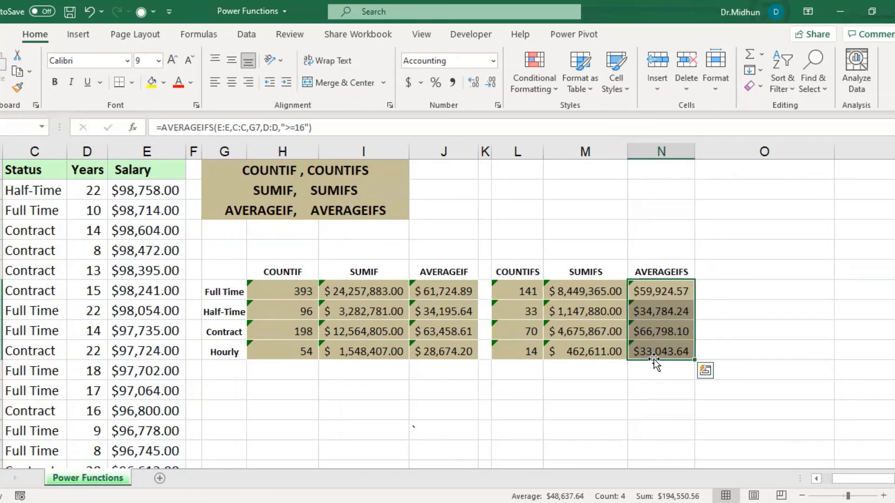
- Examine the employee data and the headings of the single-criterion and multi-criteria summary tables
{"action": "scroll", "coordinate": [448, 303], "scroll_direction": "left", "scroll_amount": 2}
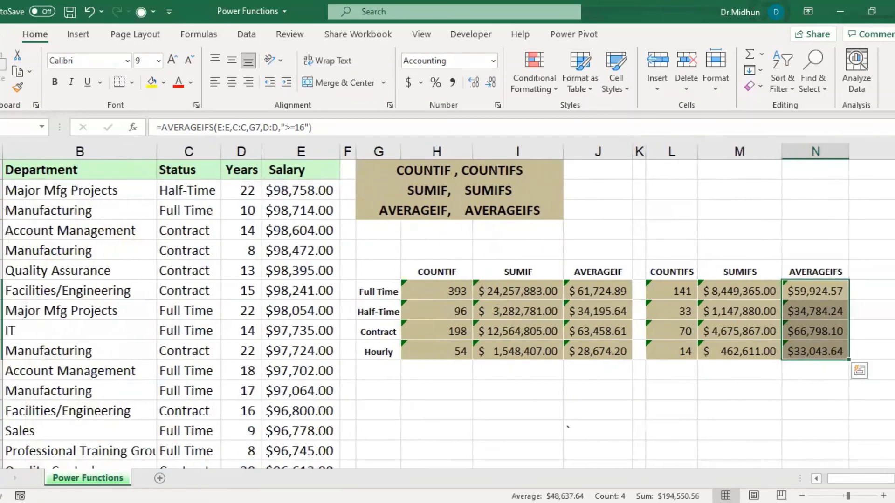
{"action": "scroll", "coordinate": [448, 303], "scroll_direction": "left", "scroll_amount": 2}
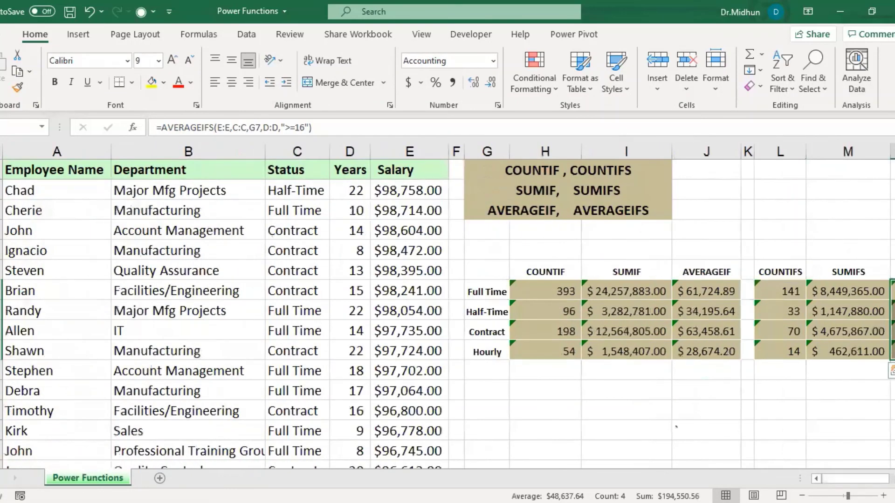
{"action": "scroll", "coordinate": [447, 303], "scroll_direction": "right", "scroll_amount": 2}
{"action": "left_click", "coordinate": [726, 438]}
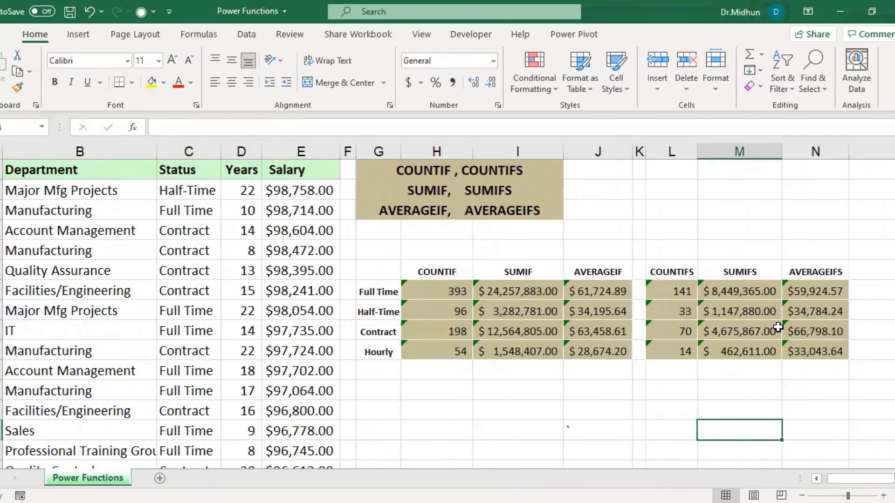
{"action": "left_click_drag", "start_coordinate": [423, 268], "coordinate": [517, 272]}
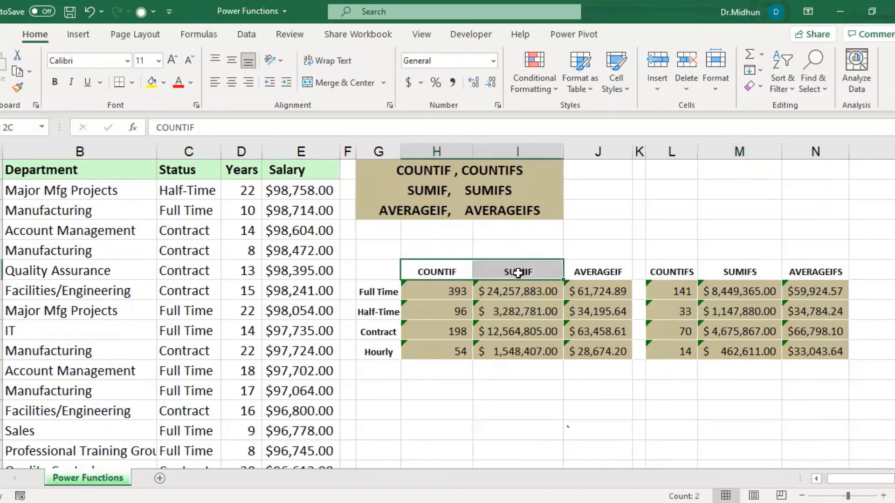
{"action": "left_click", "coordinate": [573, 271]}
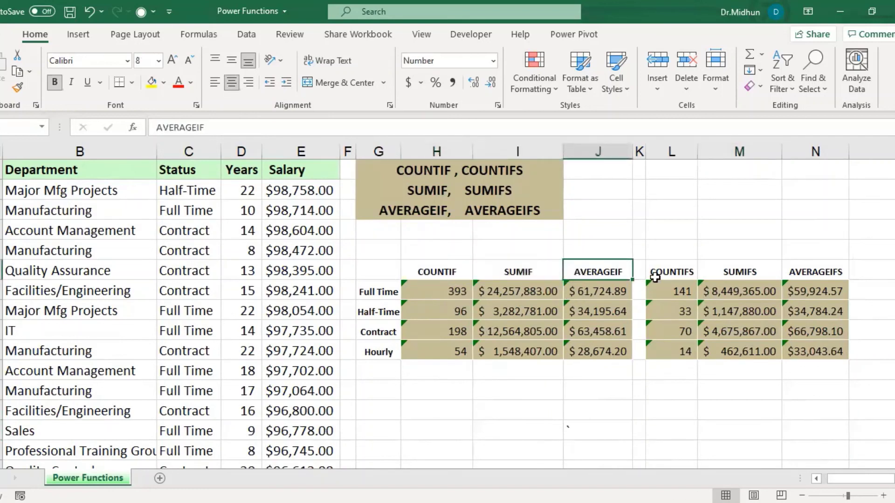
{"action": "left_click_drag", "start_coordinate": [658, 273], "coordinate": [793, 262]}
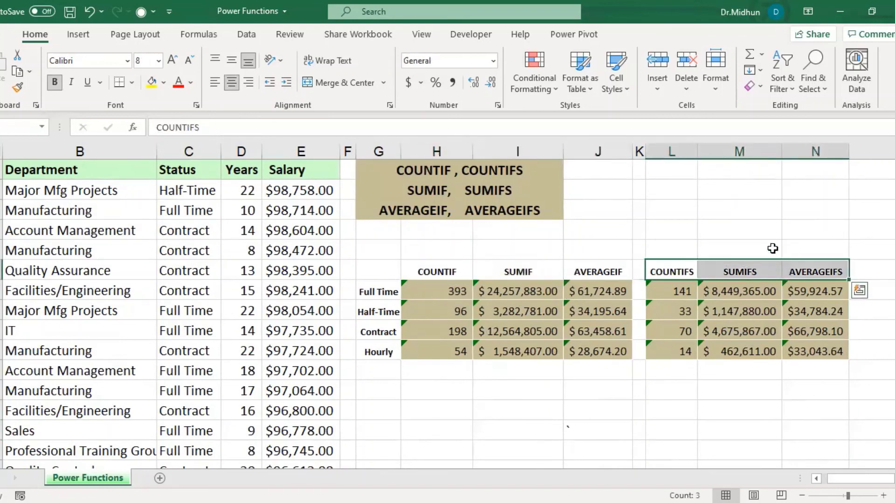
- Label the multi-criteria table with the text "YEARS >=16" in M5, above the SUMIFS heading
{"action": "left_click", "coordinate": [760, 240]}
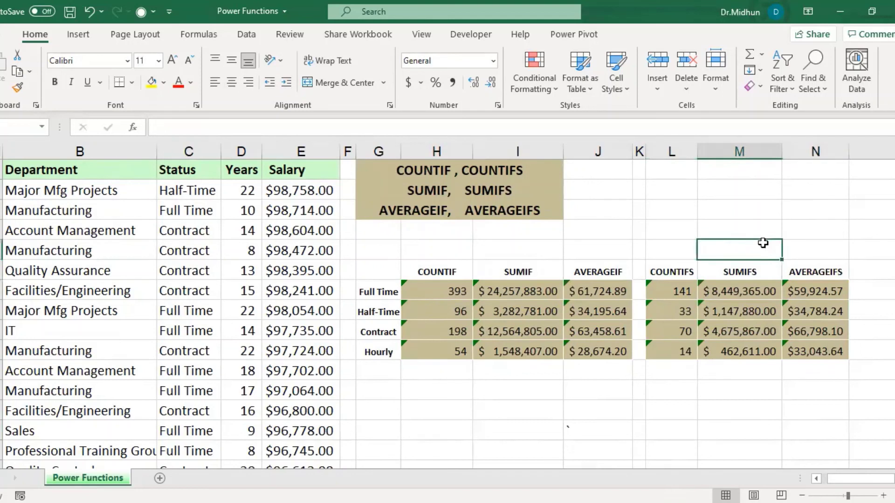
{"action": "type", "text": "YEARS"}
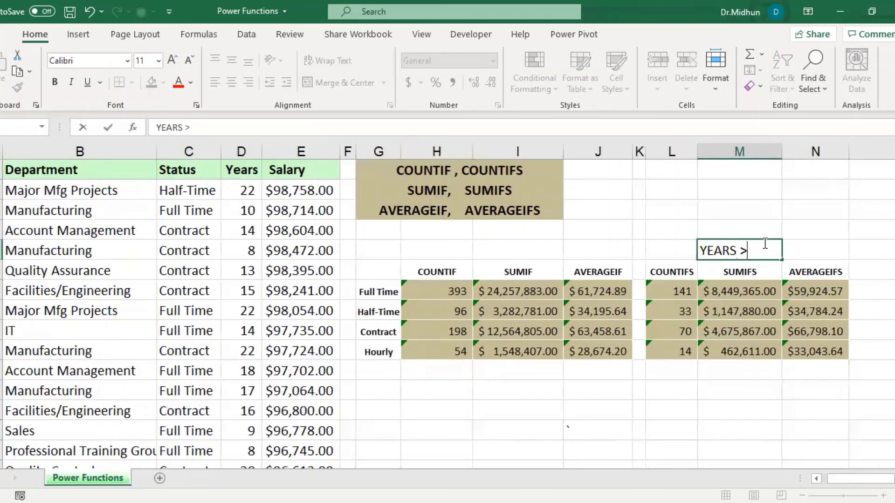
{"action": "type", "text": " >=16"}
{"action": "left_click", "coordinate": [796, 216]}
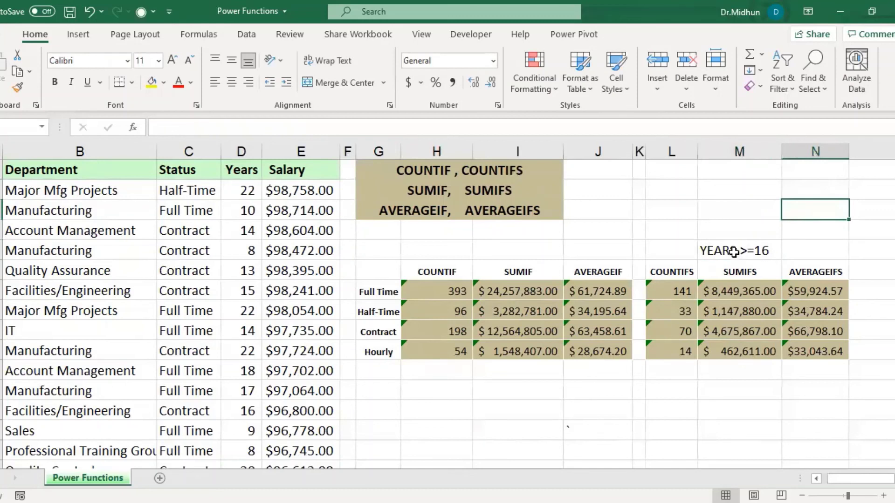
- Review the years label, the status labels in G7:G10 and both completed summary tables
{"action": "left_click", "coordinate": [734, 252]}
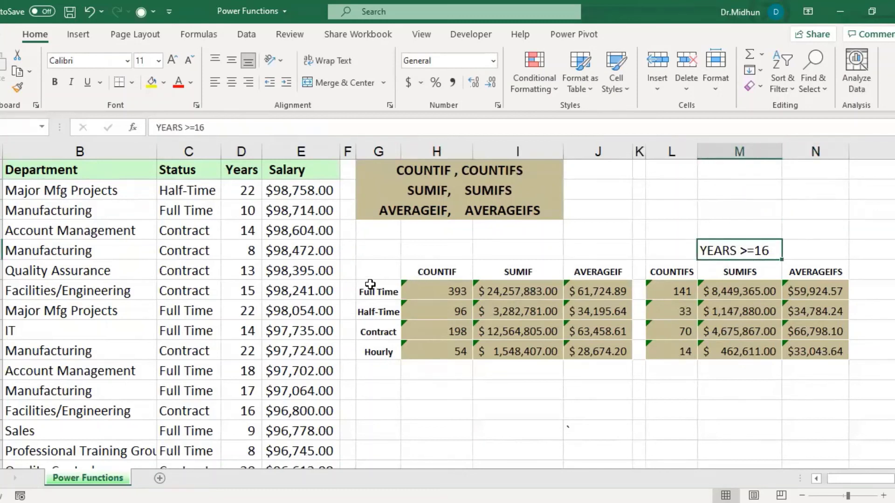
{"action": "left_click_drag", "start_coordinate": [368, 289], "coordinate": [373, 353]}
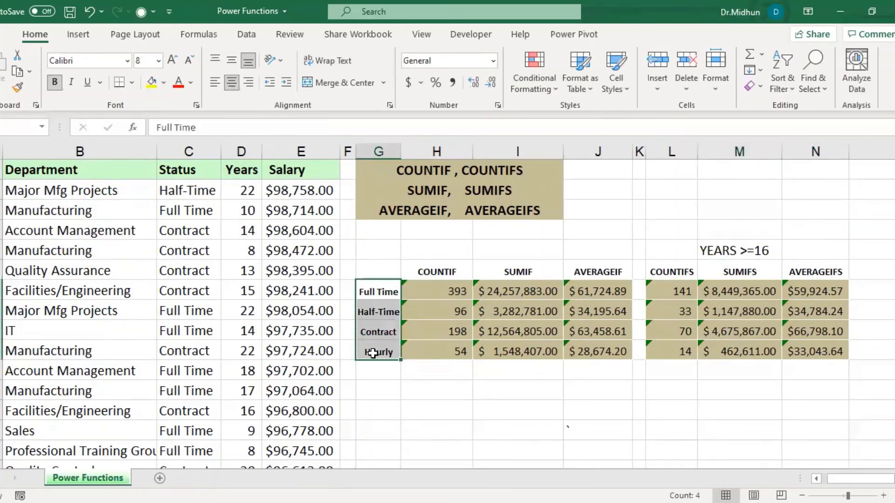
{"action": "left_click", "coordinate": [755, 350]}
{"action": "left_click_drag", "start_coordinate": [436, 272], "coordinate": [601, 348]}
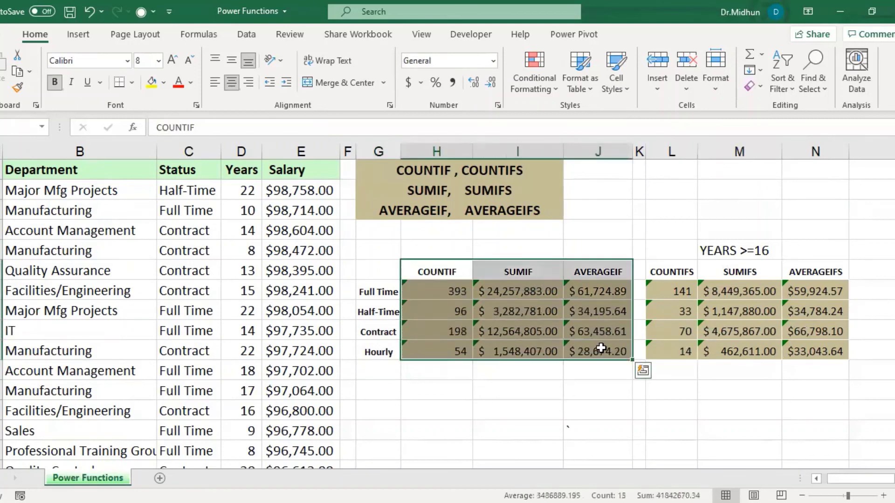
{"action": "left_click_drag", "start_coordinate": [677, 270], "coordinate": [827, 348]}
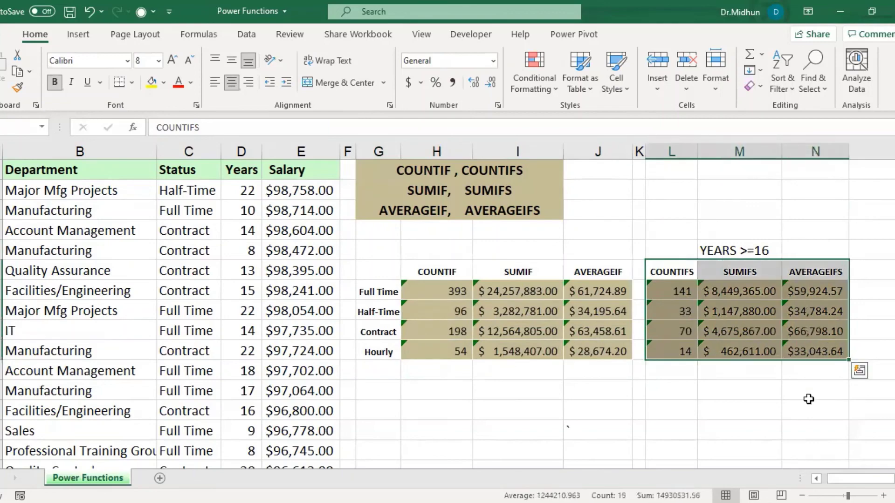